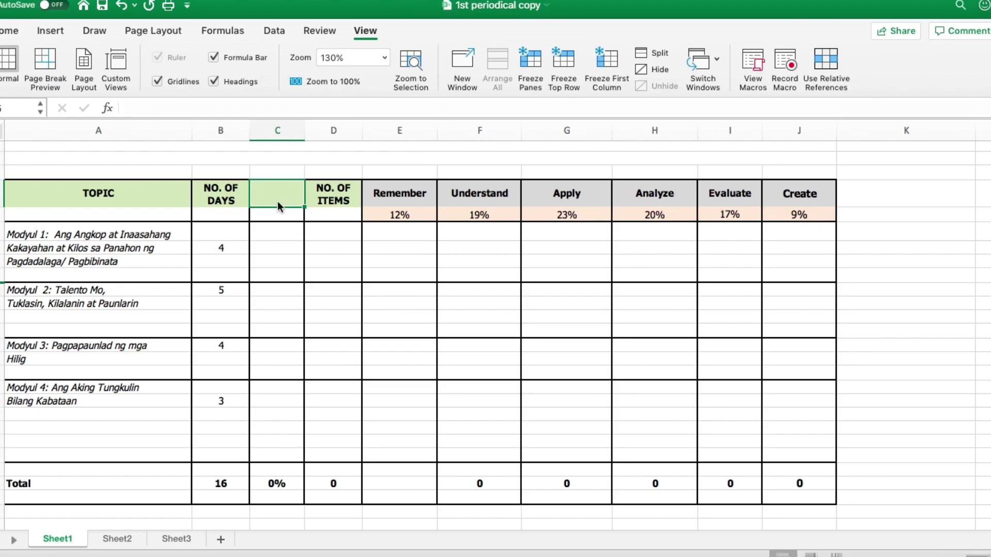
- Enter Percentage as the header of column C, between the days and items columns
{"action": "type", "text": "ntage"}
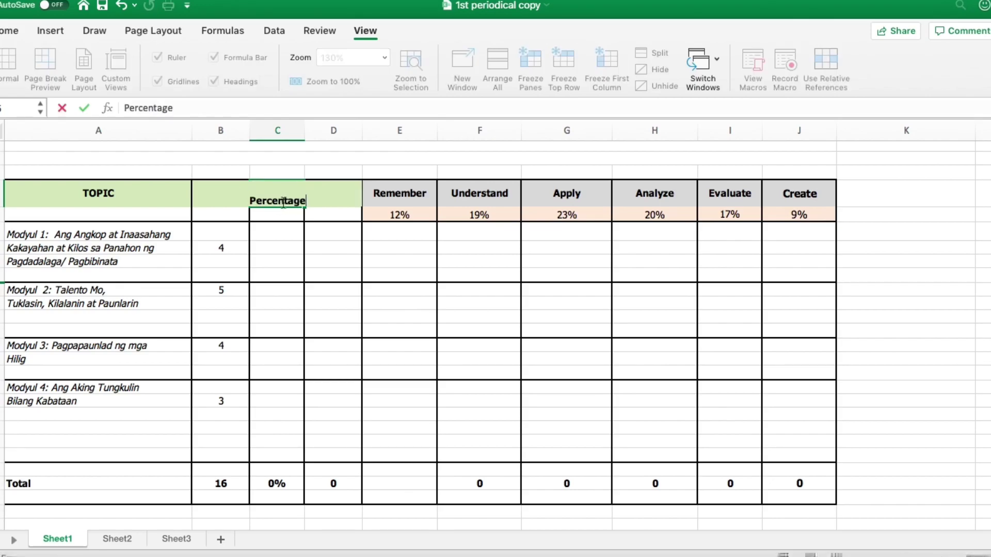
{"action": "left_click", "coordinate": [310, 212]}
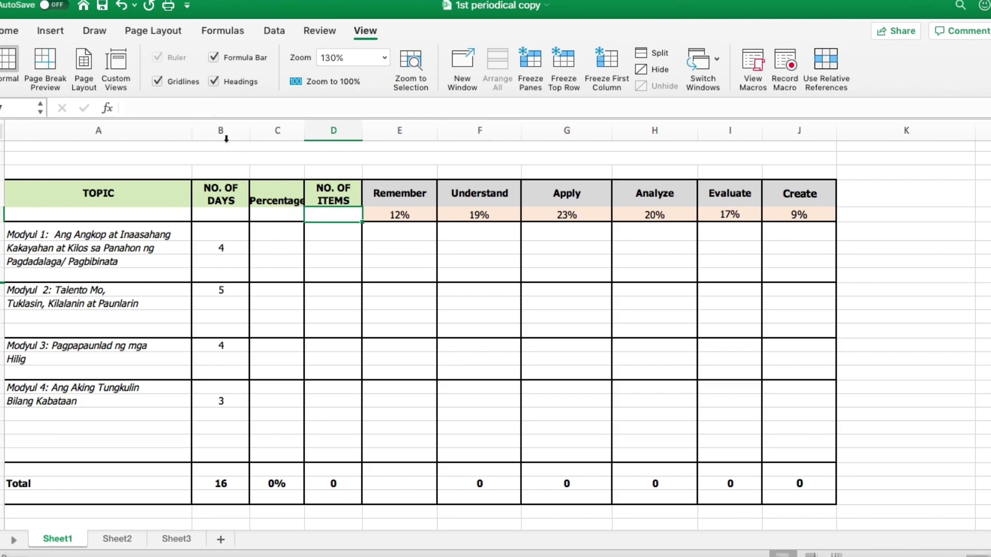
- Calculate Modyul 1's percentage of the total days in C9 with the formula =(B9/B27)*100%
{"action": "left_click", "coordinate": [272, 246]}
{"action": "left_click", "coordinate": [173, 107]}
{"action": "type", "text": "="}
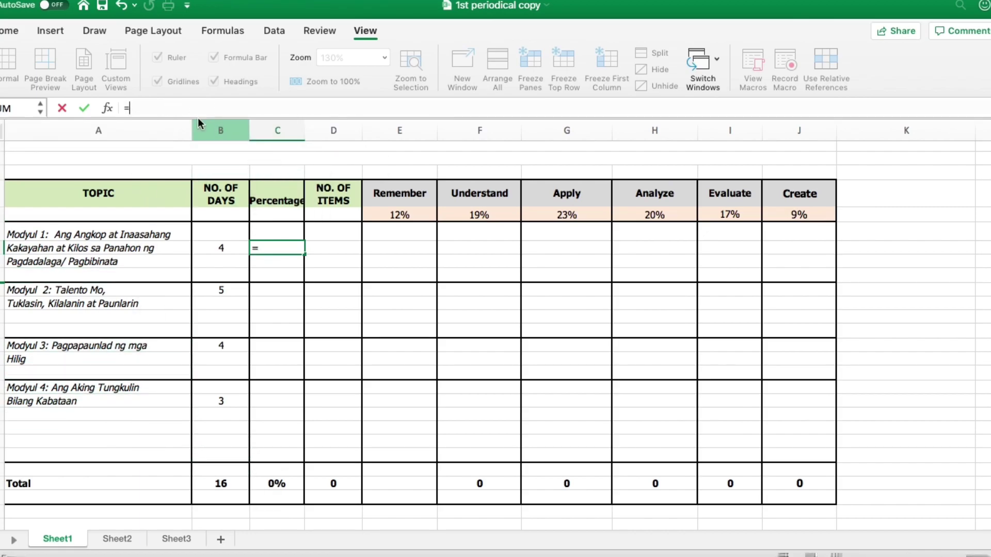
{"action": "left_click", "coordinate": [211, 247]}
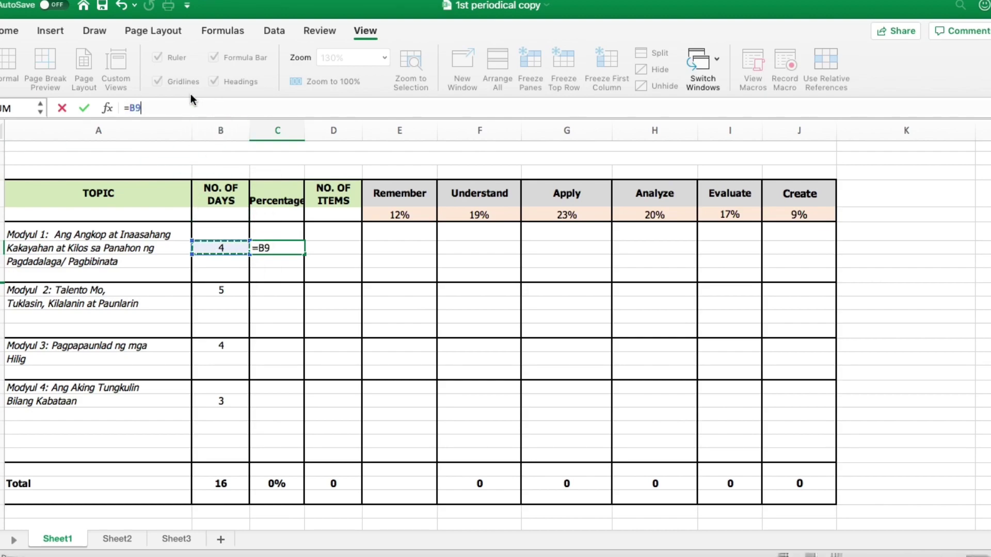
{"action": "type", "text": "/"}
{"action": "left_click", "coordinate": [220, 484]}
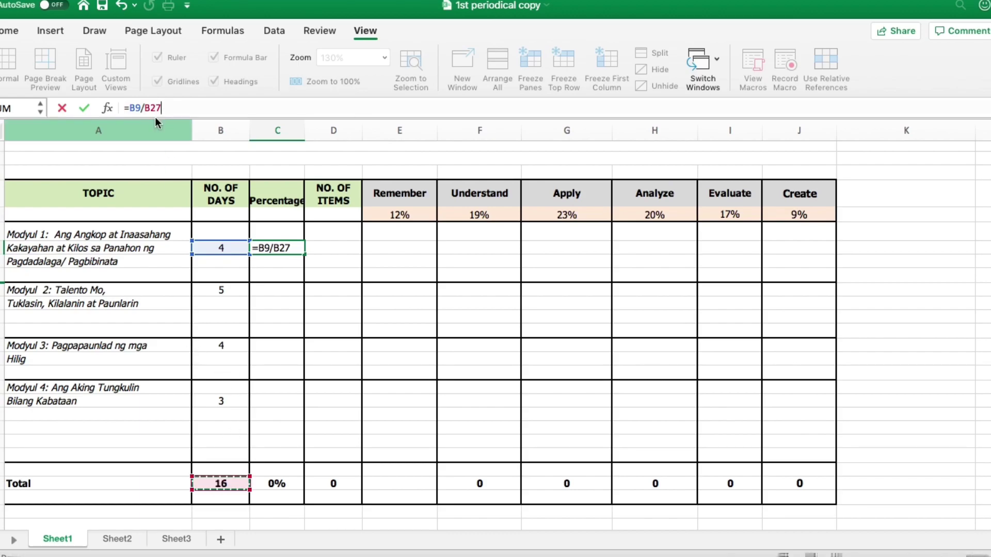
{"action": "left_click", "coordinate": [129, 108]}
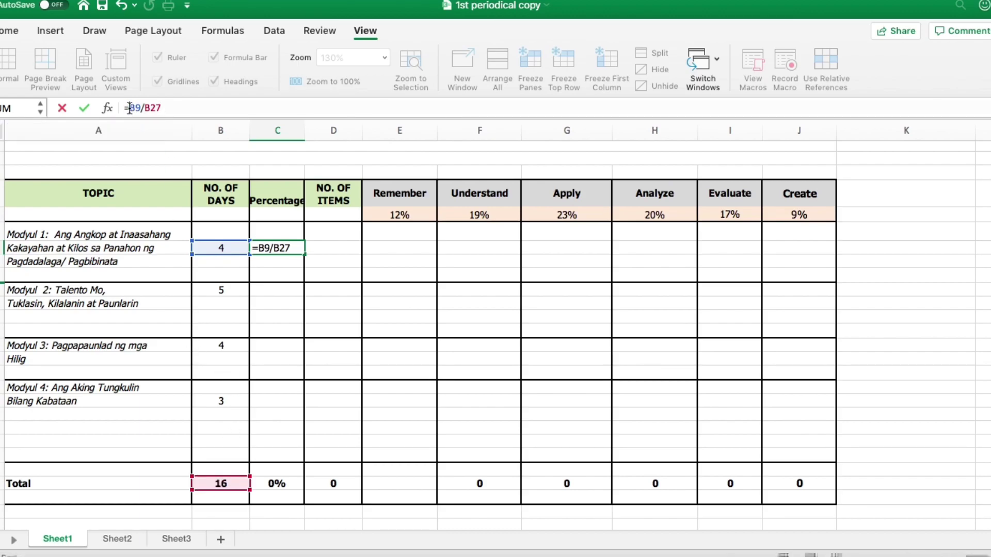
{"action": "type", "text": "(B9/B27)"}
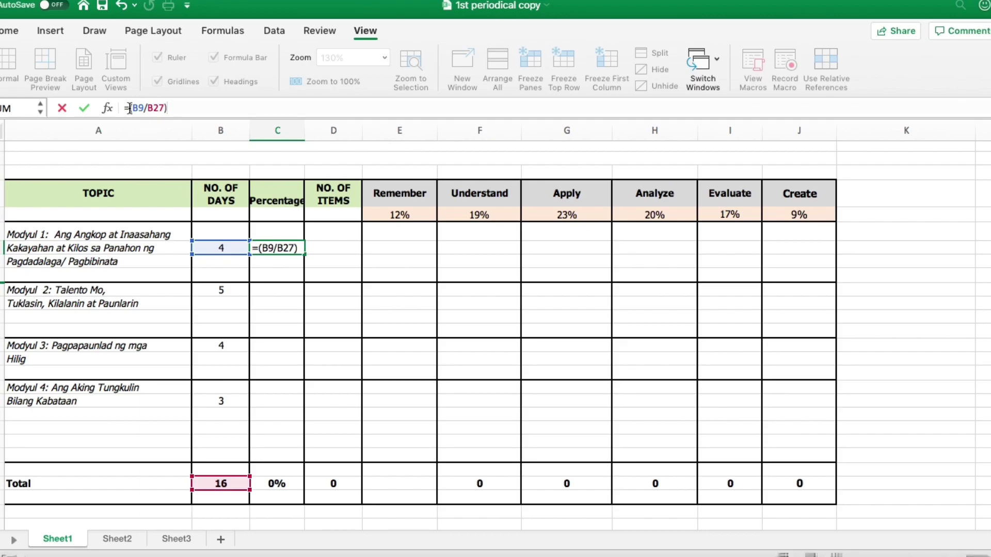
{"action": "type", "text": "*100%"}
{"action": "key", "text": "Return"}
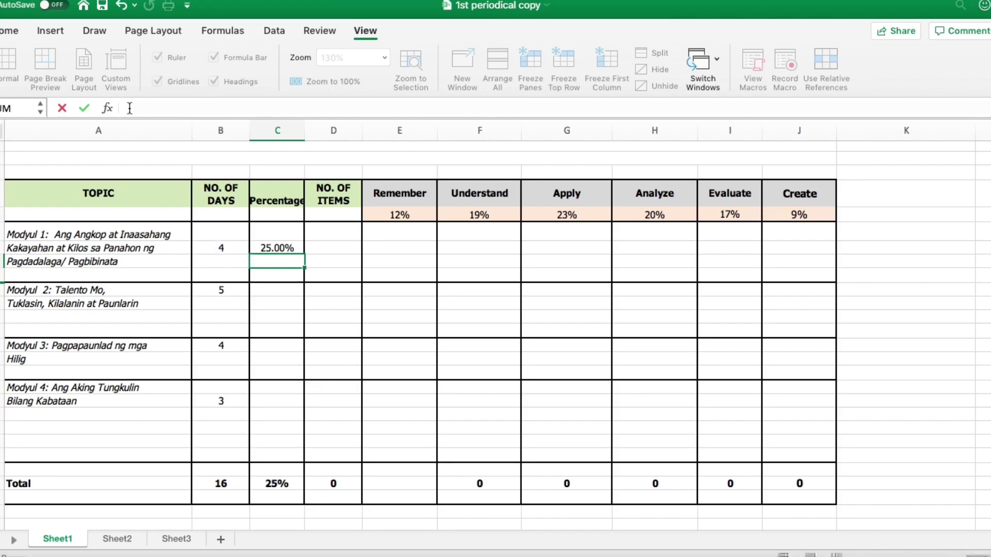
- Calculate Modyul 2's percentage of the total days in C13 with the formula =(B13/B27)*100%
{"action": "left_click", "coordinate": [282, 248]}
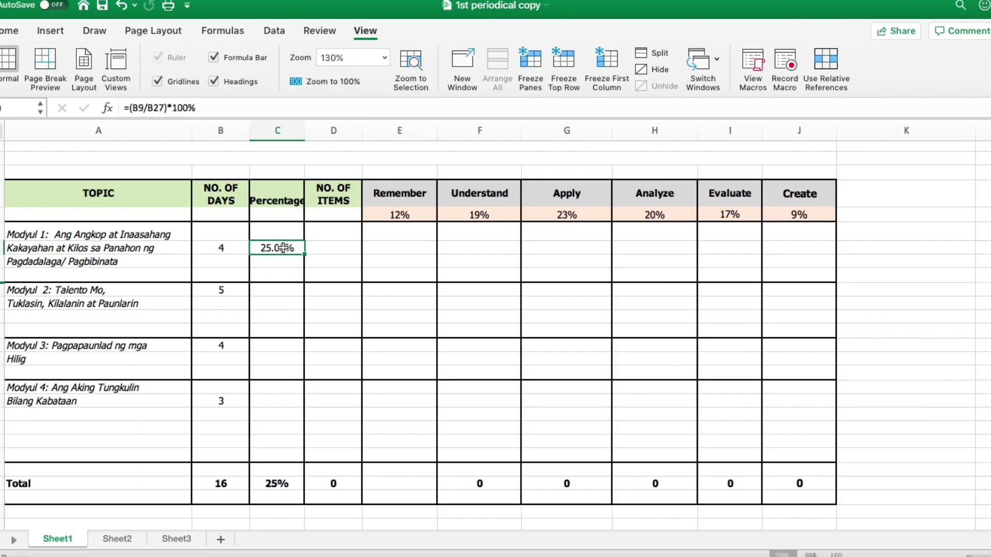
{"action": "left_click", "coordinate": [279, 289]}
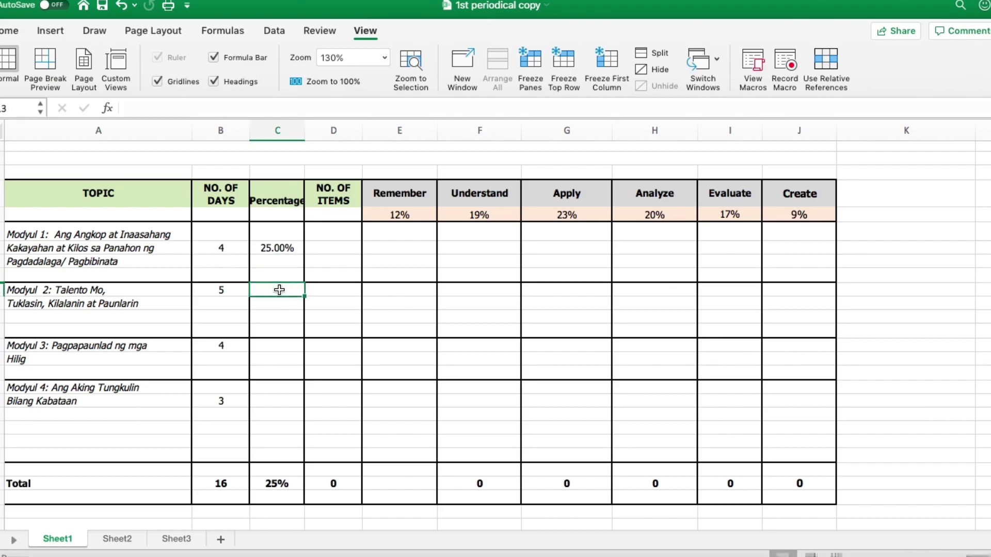
{"action": "left_click", "coordinate": [275, 248]}
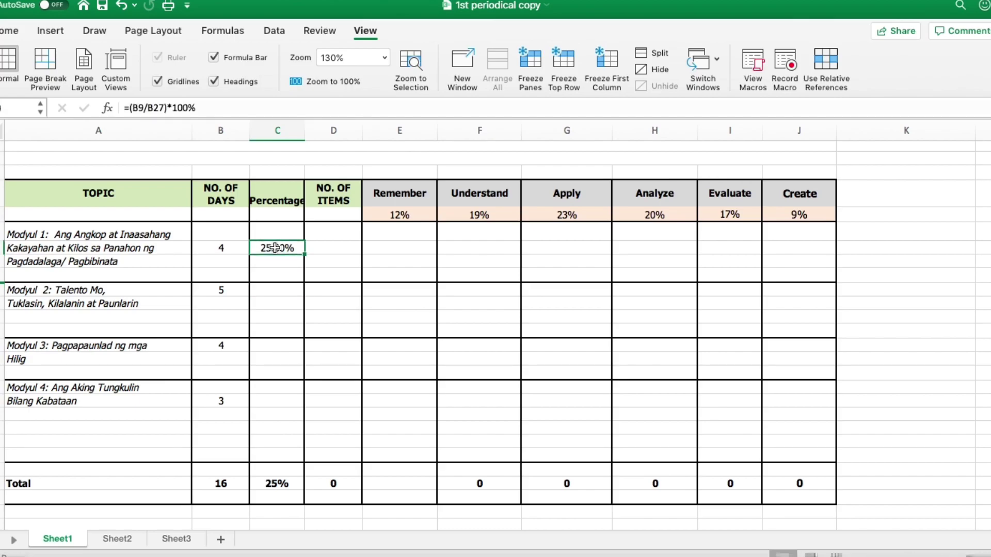
{"action": "left_click", "coordinate": [277, 290]}
{"action": "type", "text": "="}
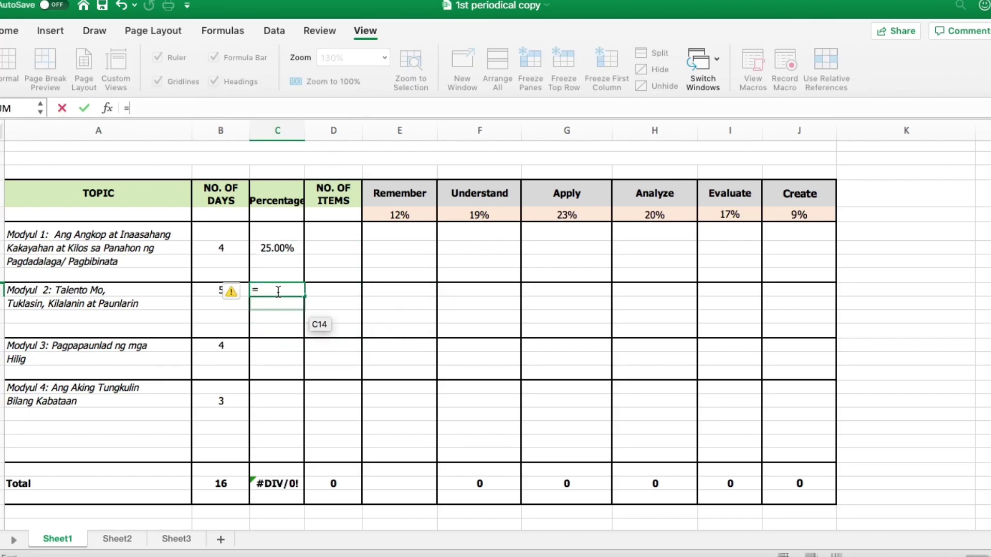
{"action": "left_click", "coordinate": [211, 291]}
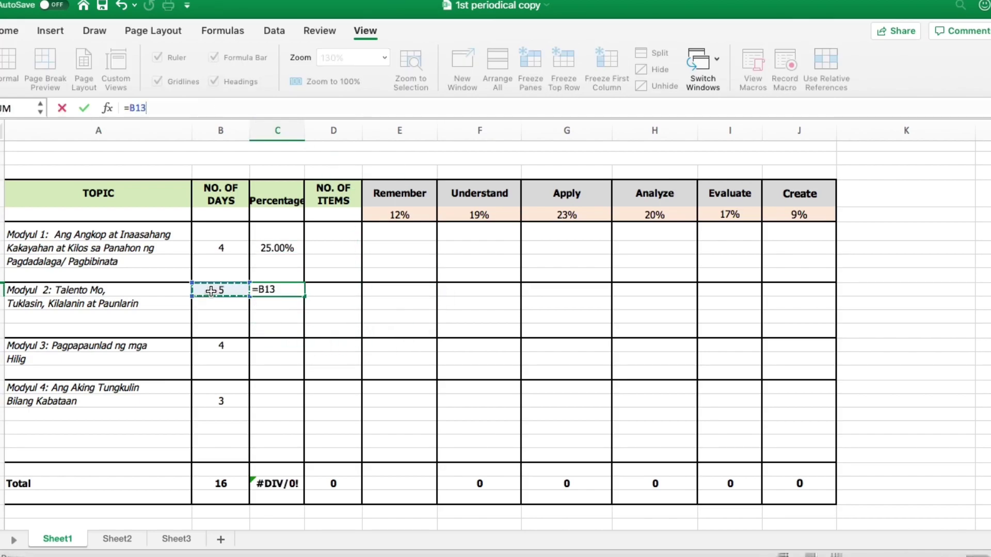
{"action": "type", "text": "/"}
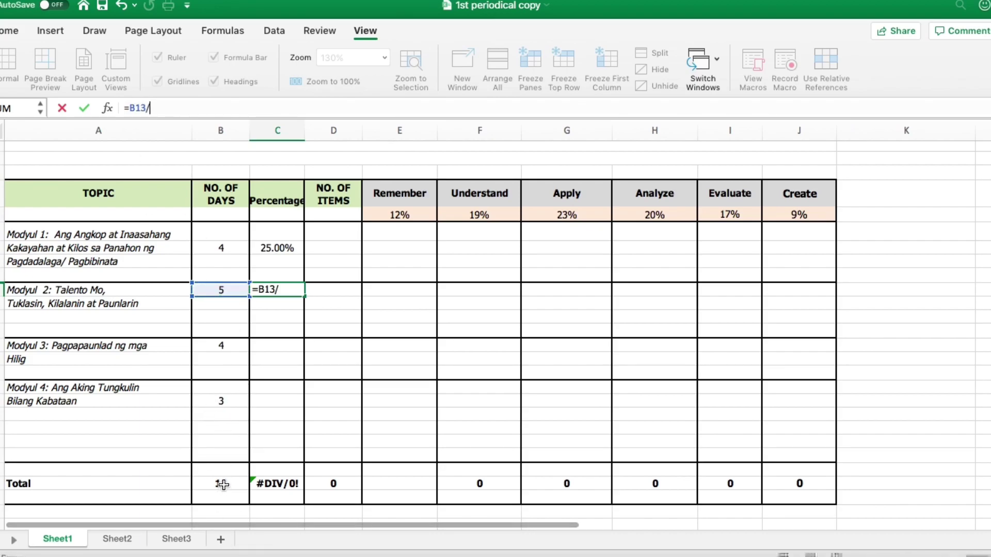
{"action": "left_click", "coordinate": [222, 484]}
{"action": "left_click", "coordinate": [131, 108]}
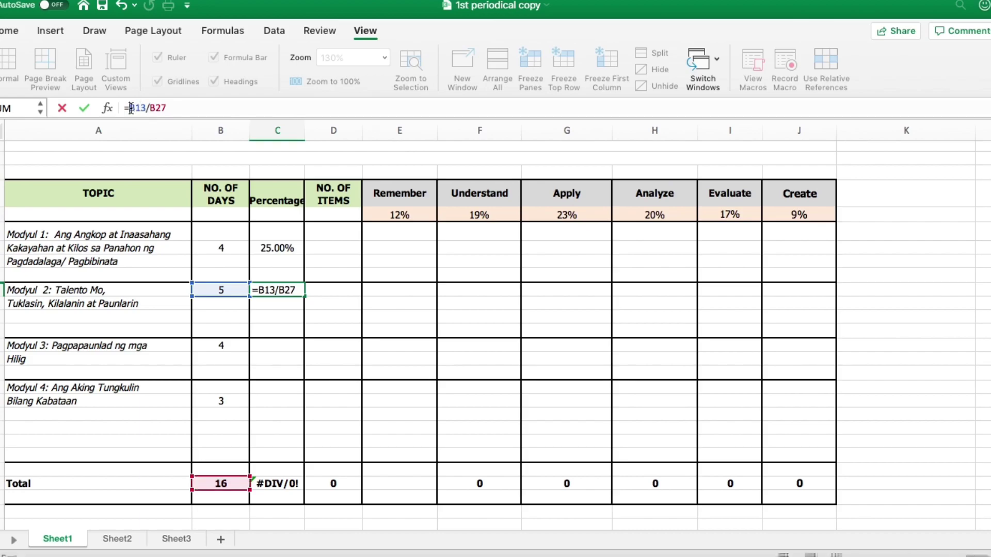
{"action": "type", "text": "(B13/B27"}
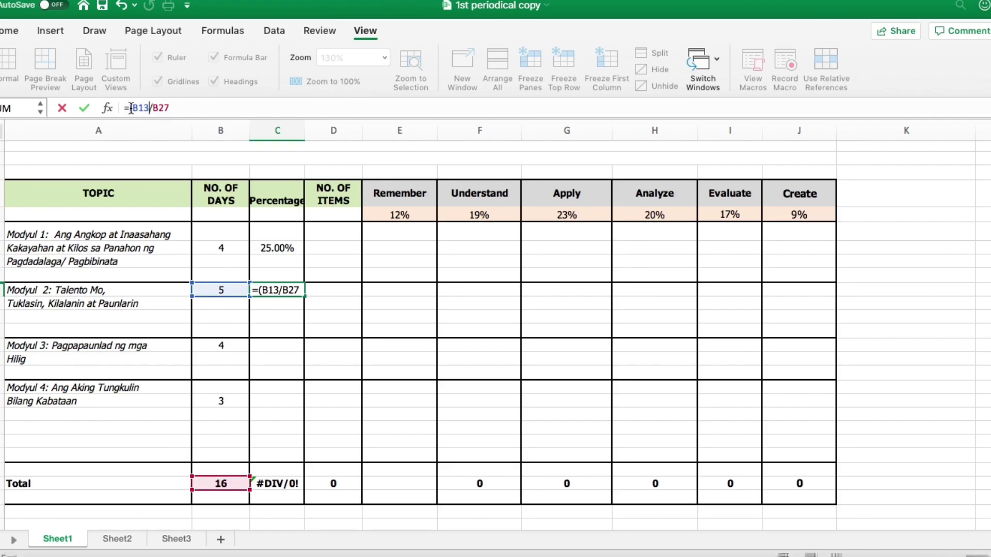
{"action": "type", "text": ")*100%"}
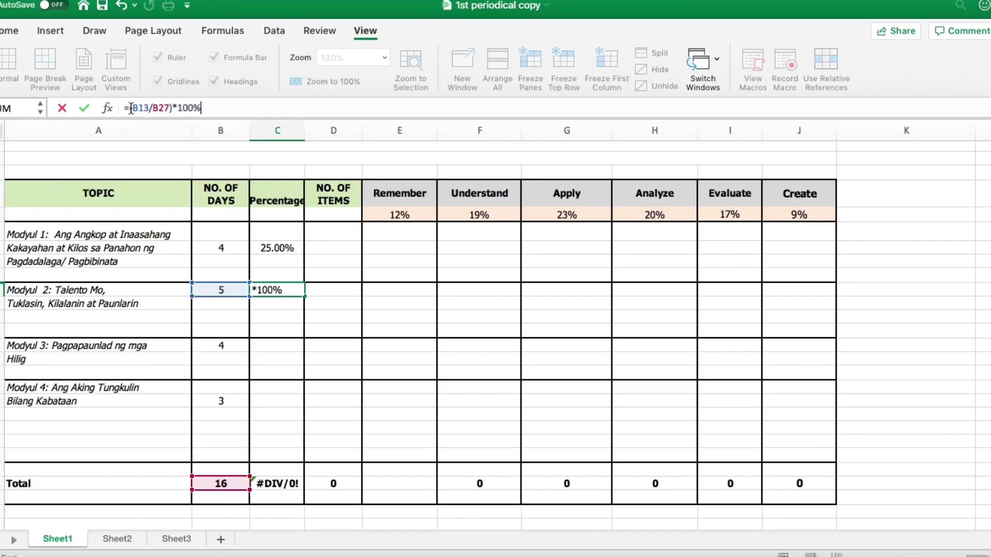
{"action": "key", "text": "Return"}
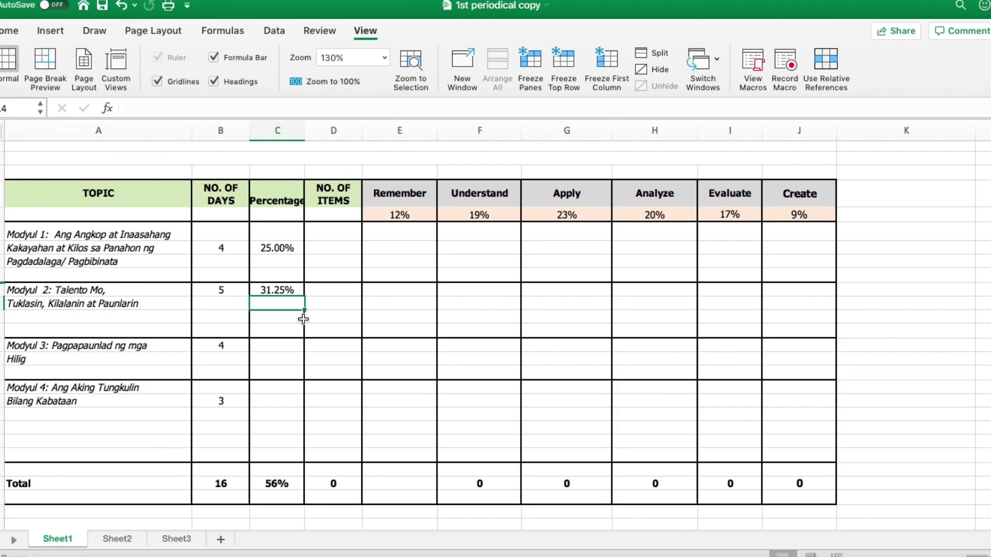
- Calculate Modyul 3's percentage of the total days in C17 with the formula =(B17/B27)*100%
{"action": "left_click", "coordinate": [266, 345]}
{"action": "type", "text": "="}
{"action": "left_click", "coordinate": [222, 345]}
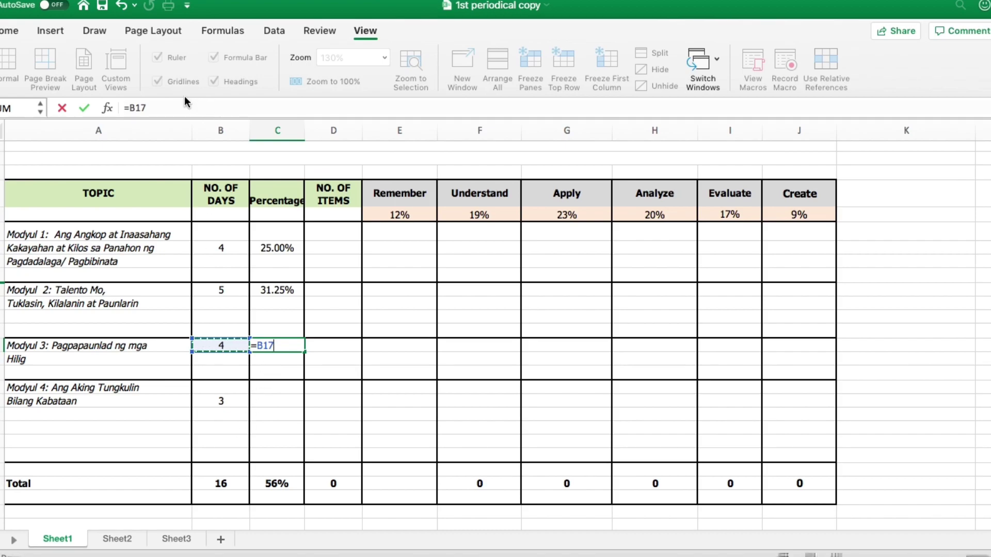
{"action": "type", "text": "/"}
{"action": "left_click", "coordinate": [219, 483]}
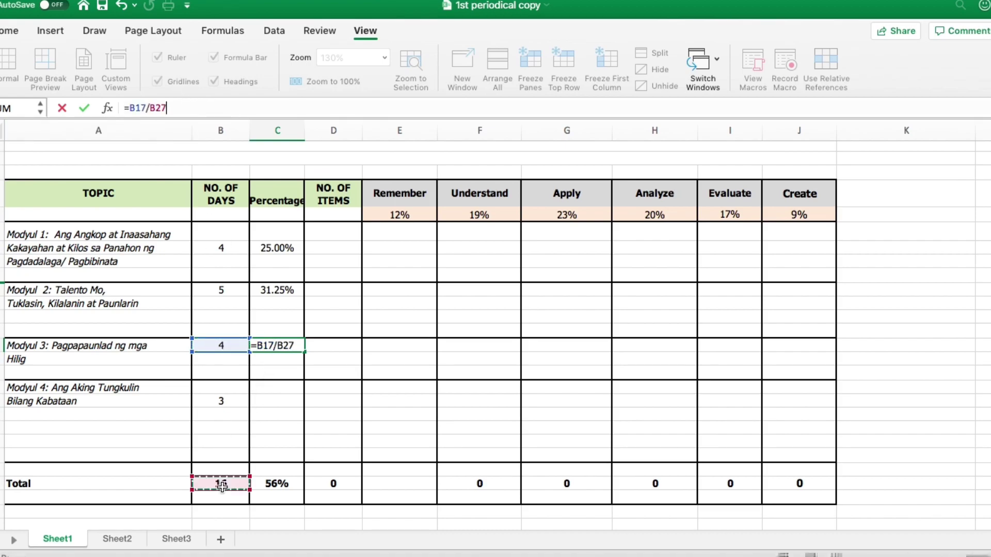
{"action": "left_click", "coordinate": [131, 106]}
{"action": "type", "text": "("}
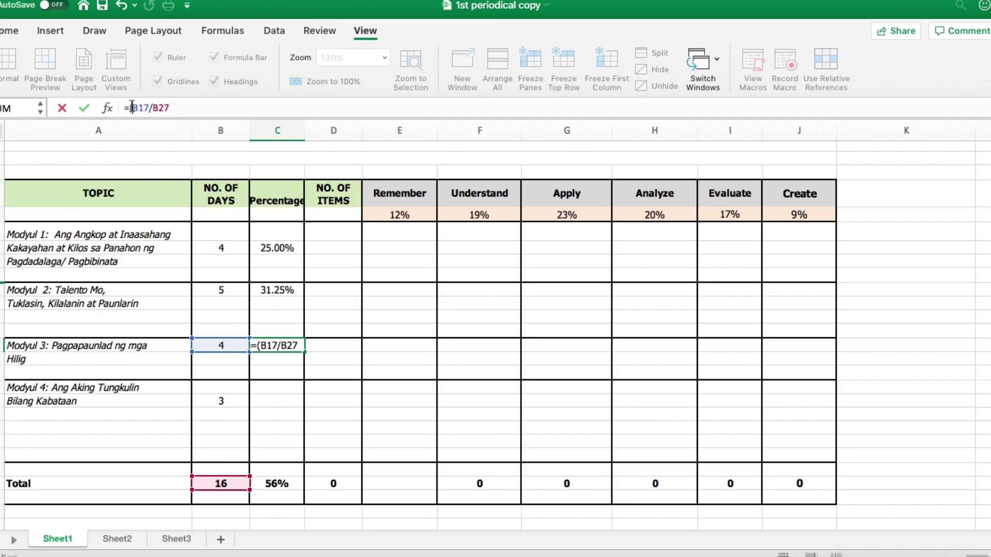
{"action": "key", "text": "Right"}
{"action": "key", "text": "Right"}
{"action": "key", "text": "Right"}
{"action": "type", "text": ")*100%"}
{"action": "key", "text": "Return"}
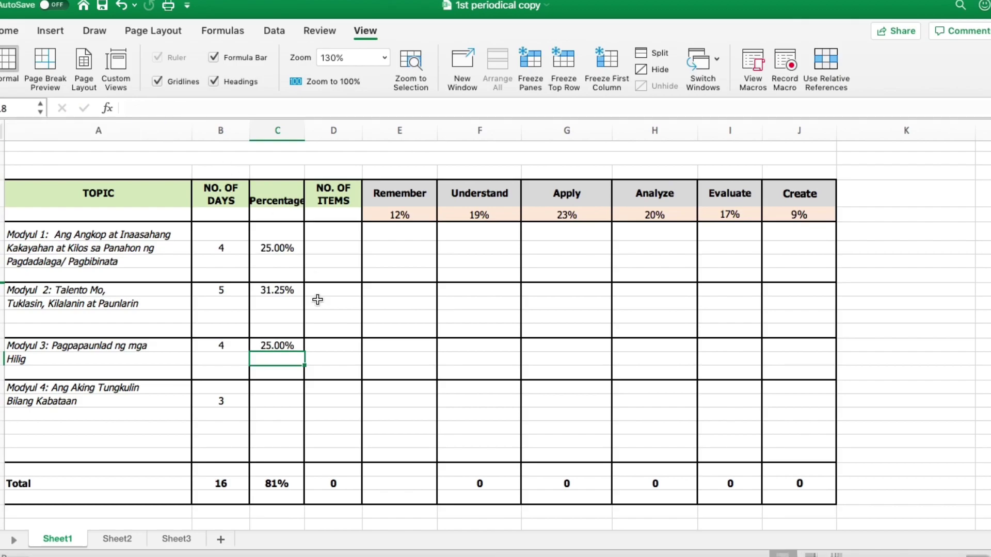
- Calculate Modyul 4's percentage of the total days in C21 with the formula =(B21/B27)*100%
{"action": "left_click", "coordinate": [262, 401]}
{"action": "type", "text": "="}
{"action": "left_click_drag", "start_coordinate": [236, 388], "coordinate": [225, 402]}
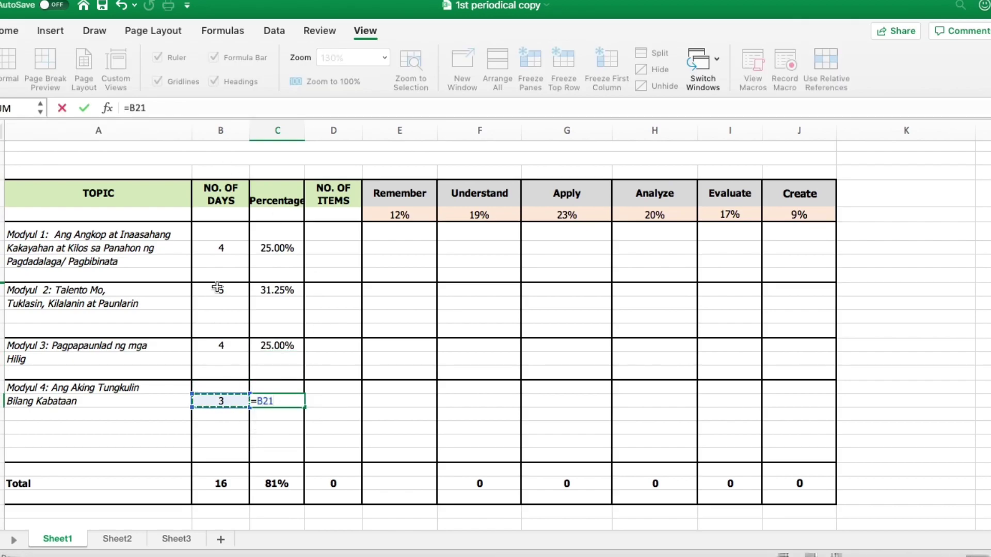
{"action": "type", "text": "/"}
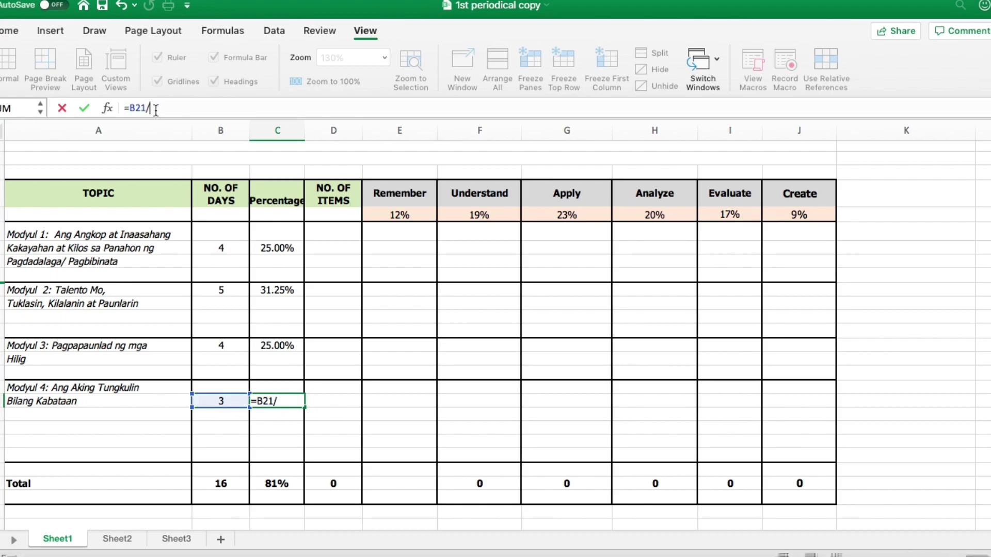
{"action": "left_click", "coordinate": [222, 480]}
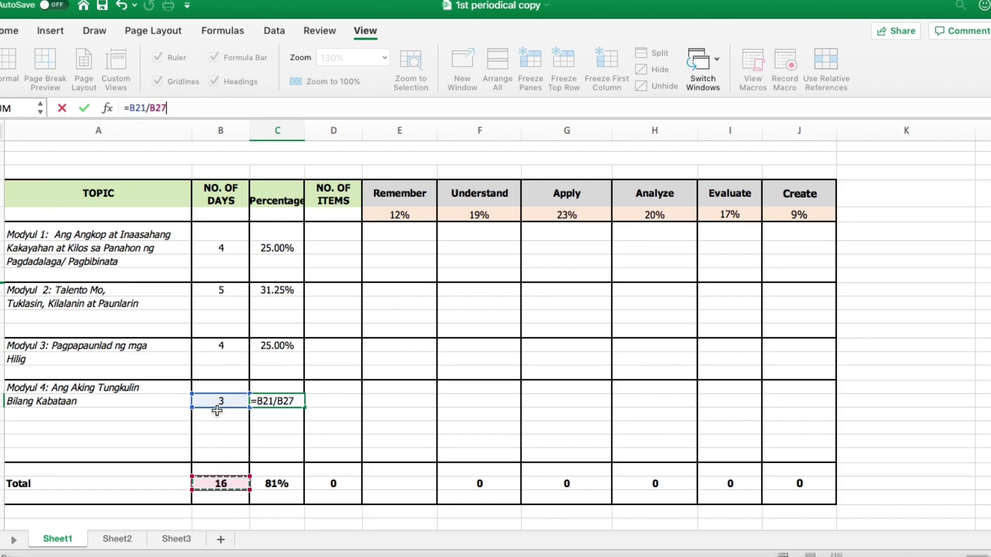
{"action": "left_click", "coordinate": [130, 107]}
{"action": "type", "text": "("}
{"action": "key", "text": "Right"}
{"action": "key", "text": "Right"}
{"action": "key", "text": "Right"}
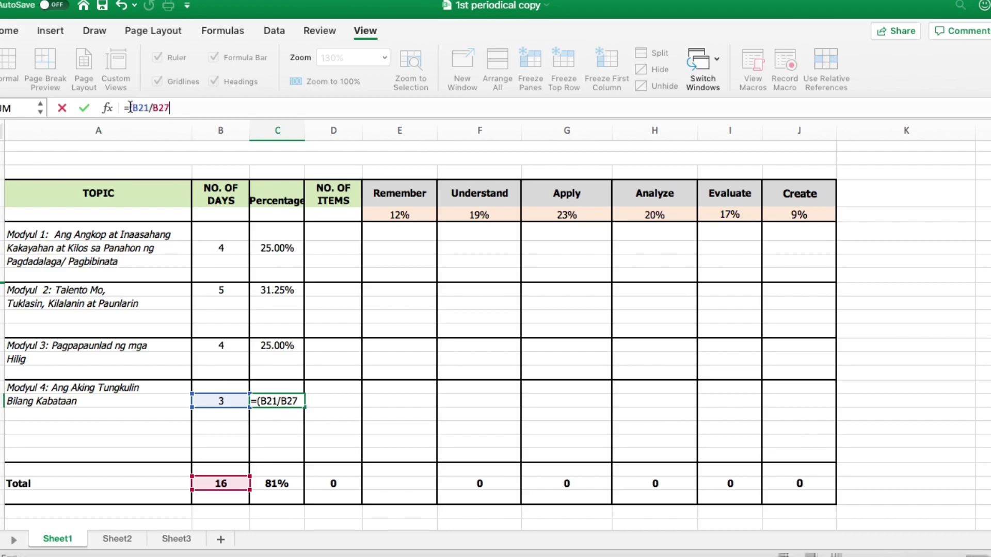
{"action": "type", "text": ")*100%"}
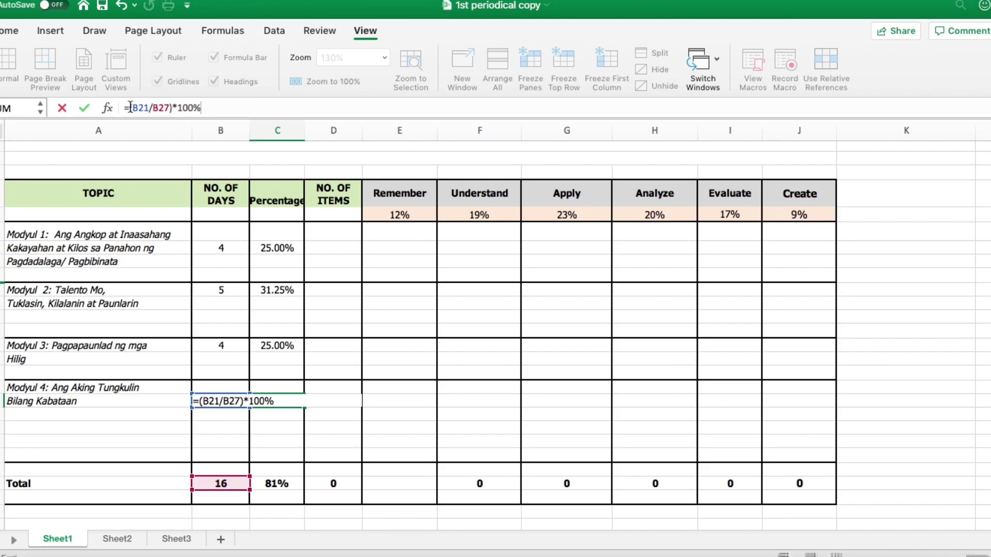
{"action": "key", "text": "Return"}
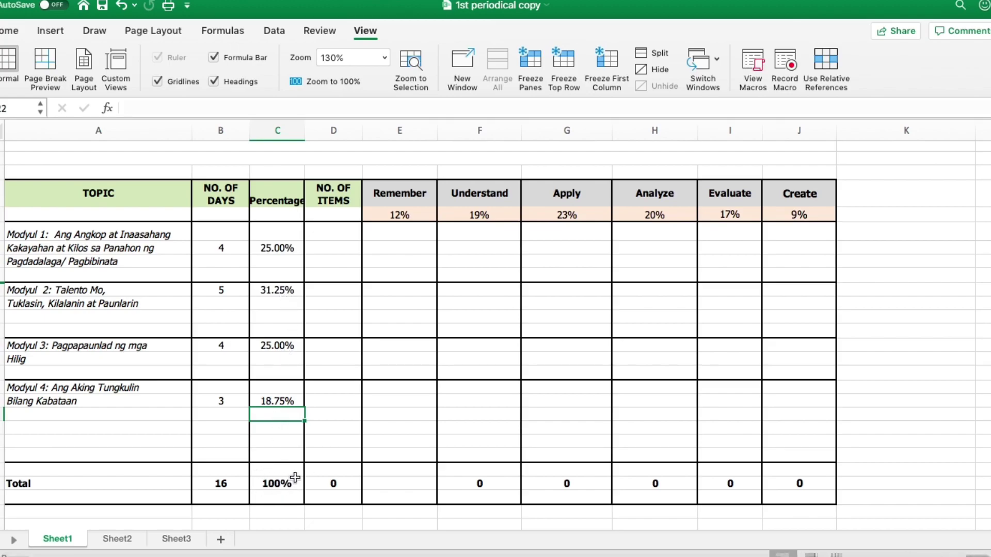
- Calculate Modyul 1's number of items in D9 with the formula =(C9*50)/100%
{"action": "left_click", "coordinate": [336, 249]}
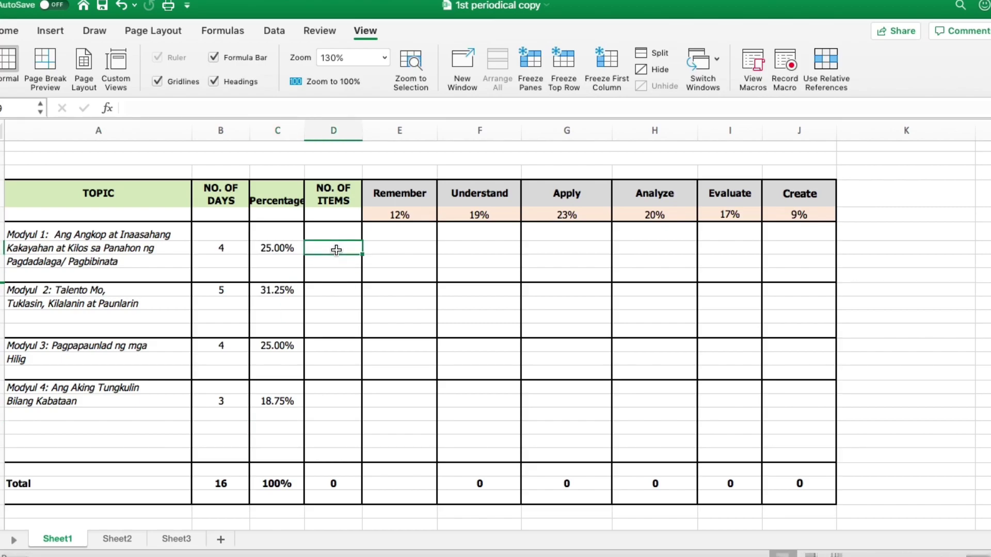
{"action": "type", "text": "="}
{"action": "left_click", "coordinate": [276, 247]}
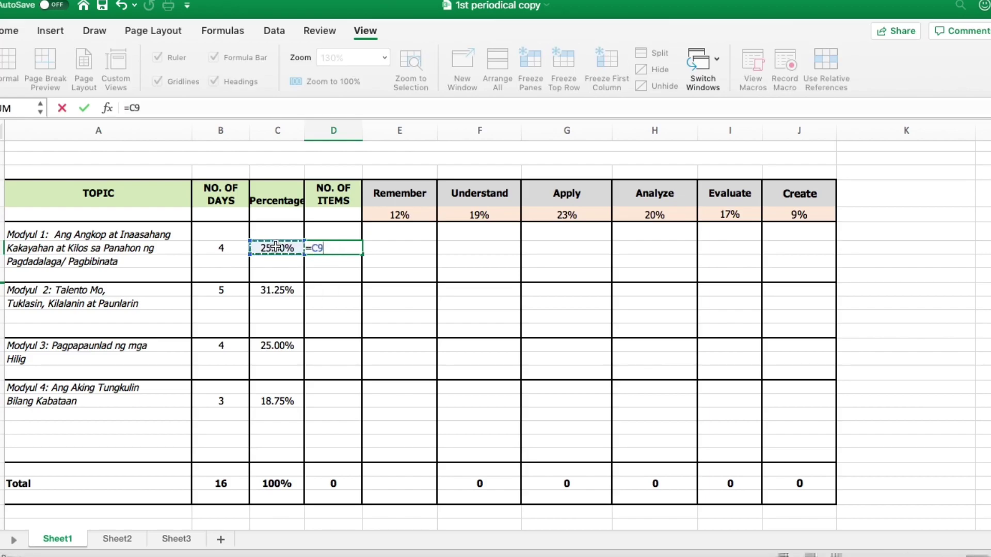
{"action": "left_click", "coordinate": [221, 109]}
{"action": "type", "text": "*"}
{"action": "type", "text": "50"}
{"action": "left_click", "coordinate": [131, 108]}
{"action": "type", "text": "(C9*50"}
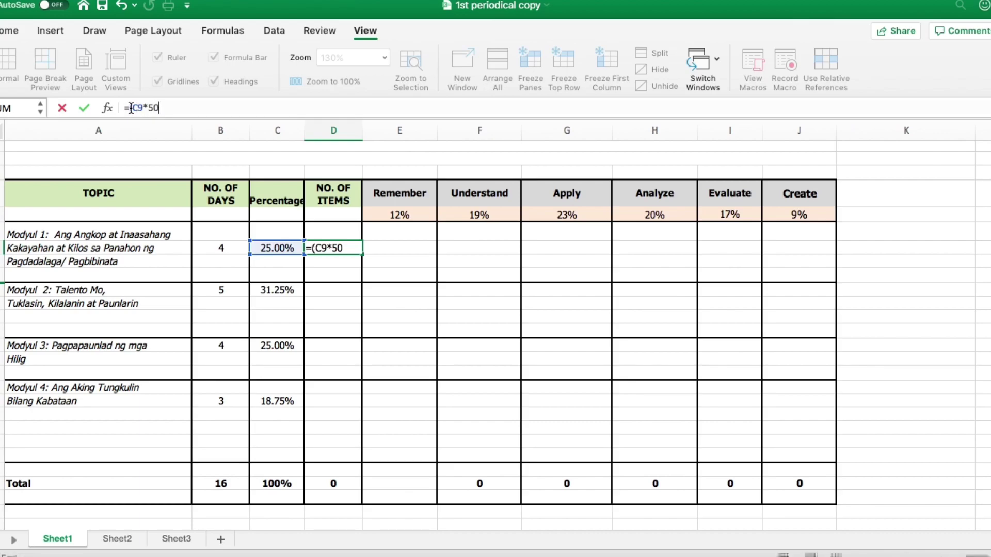
{"action": "type", "text": ")/100"}
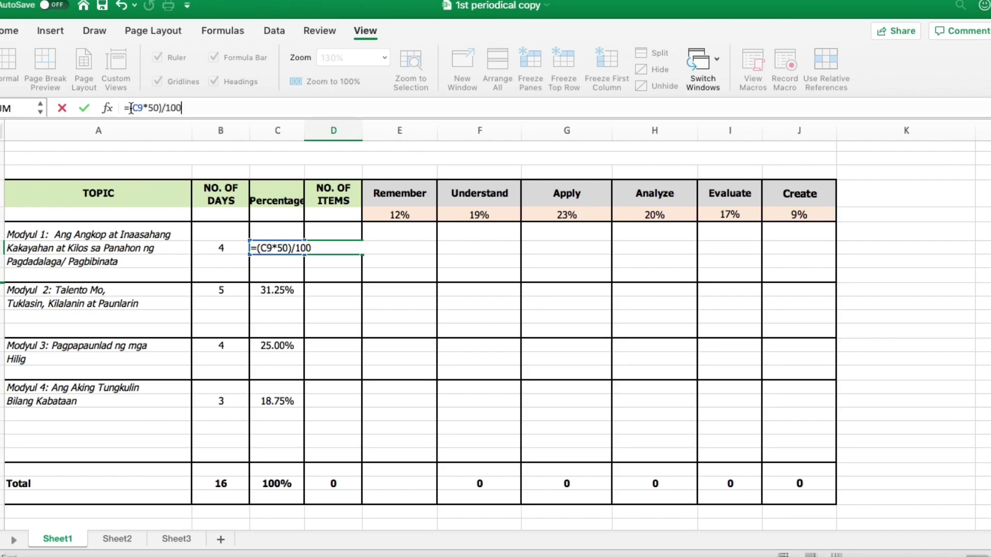
{"action": "type", "text": "%"}
{"action": "key", "text": "Return"}
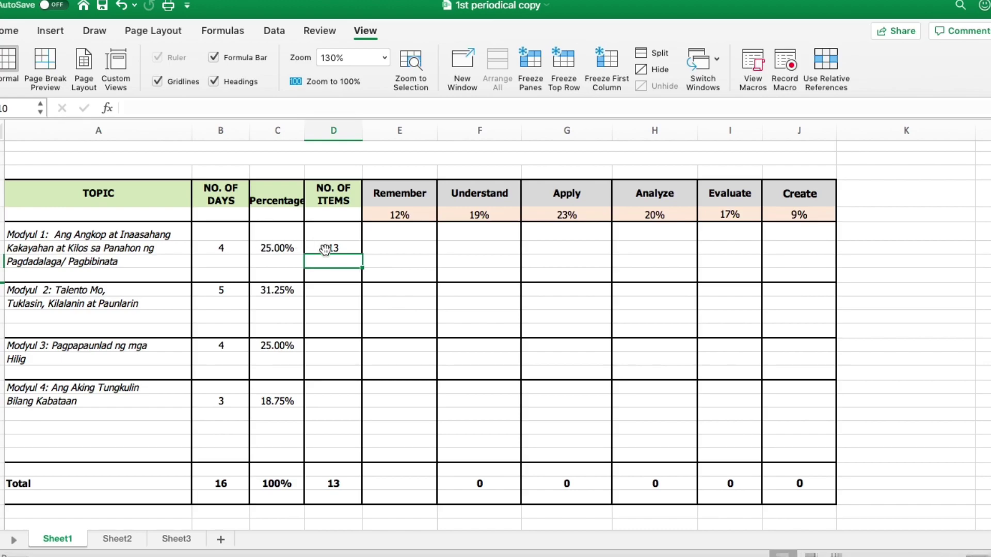
- Calculate Modyul 2's number of items in D13 with the formula =(C13*50)/100%
{"action": "left_click", "coordinate": [337, 293]}
{"action": "type", "text": "="}
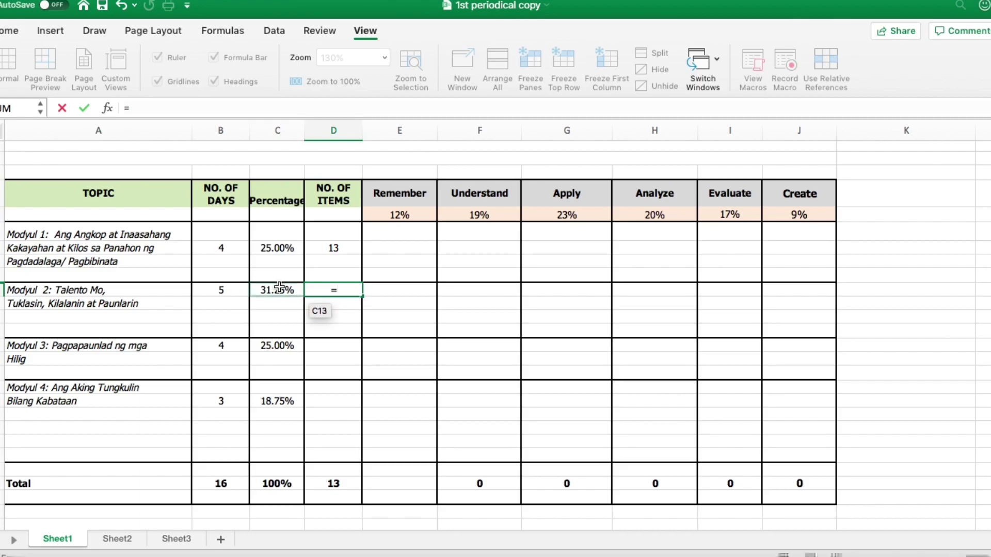
{"action": "left_click", "coordinate": [280, 292]}
{"action": "left_click", "coordinate": [152, 109]}
{"action": "type", "text": "*50"}
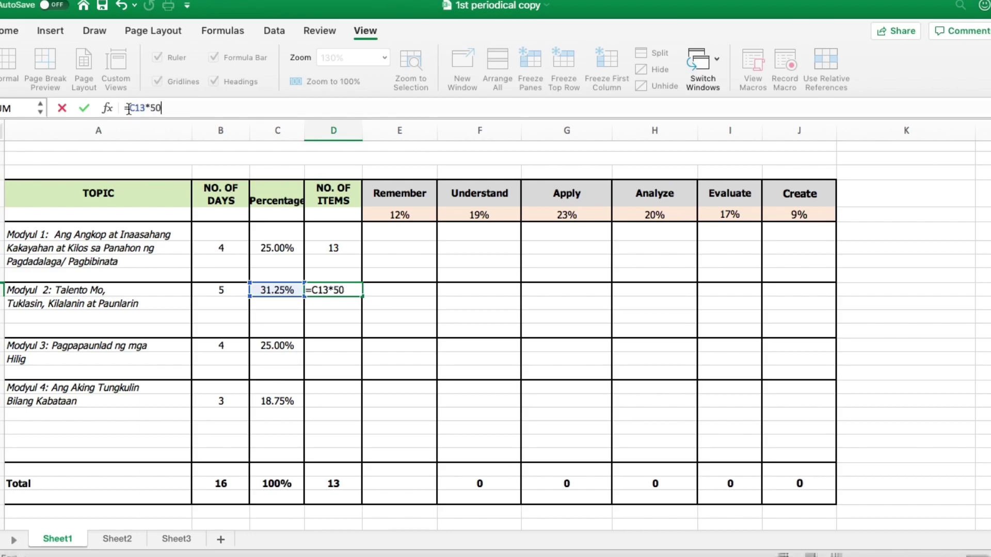
{"action": "left_click", "coordinate": [129, 108]}
{"action": "type", "text": "(C13*50)/100%"}
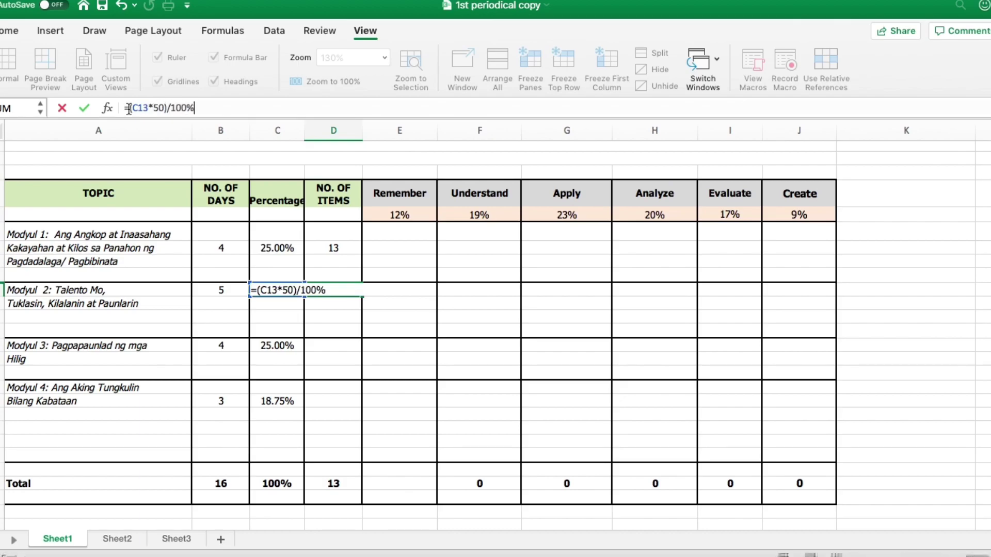
{"action": "key", "text": "Return"}
- Calculate Modyul 3's number of items in D17 with the formula =(C17*50)/100%
{"action": "left_click", "coordinate": [324, 345]}
{"action": "type", "text": "="}
{"action": "left_click", "coordinate": [279, 345]}
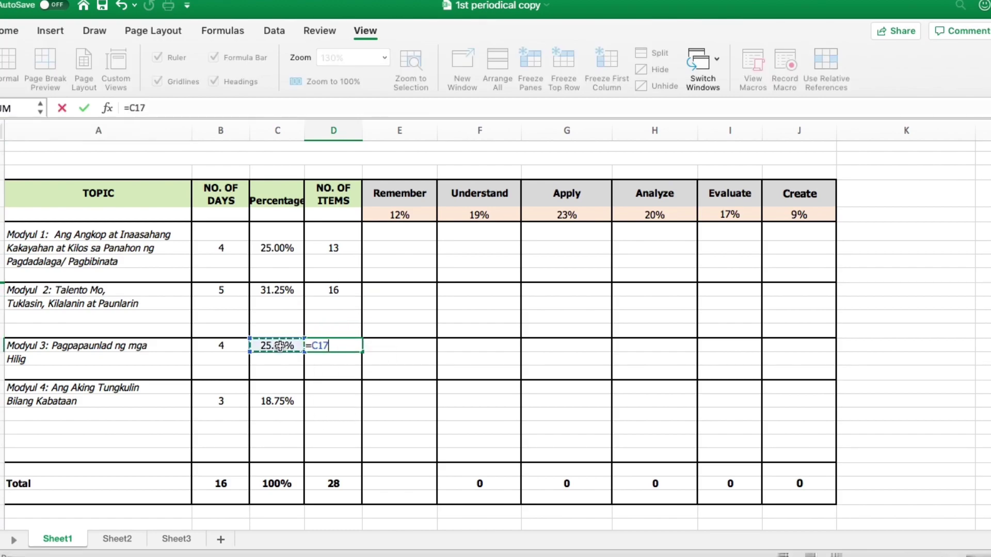
{"action": "left_click", "coordinate": [162, 108]}
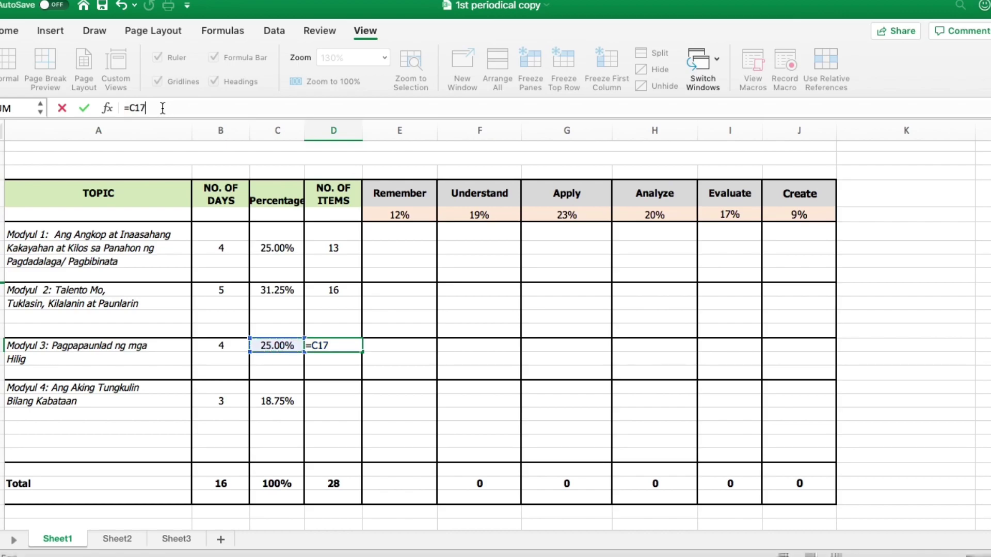
{"action": "type", "text": "*50"}
{"action": "left_click", "coordinate": [128, 109]}
{"action": "type", "text": "(C17*50"}
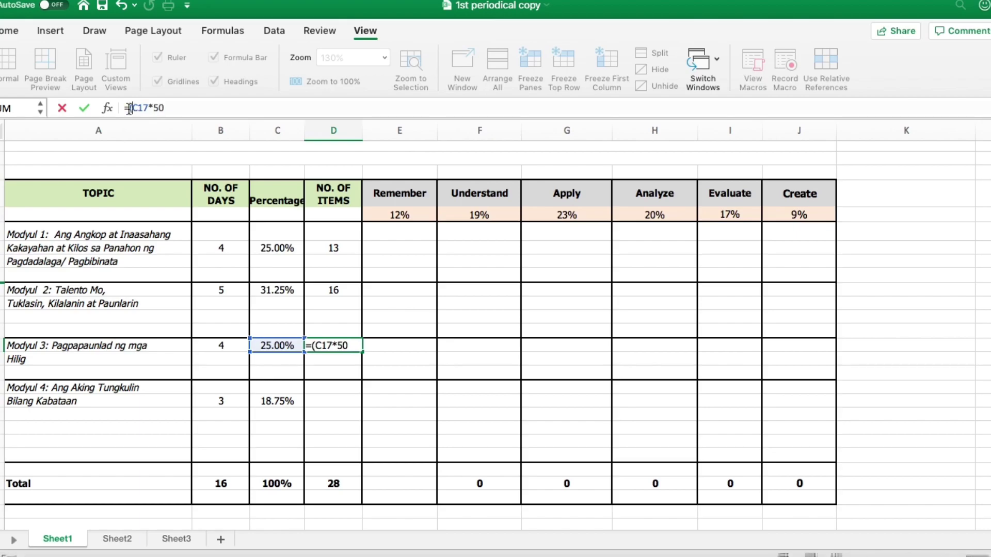
{"action": "type", "text": ")/100%"}
{"action": "key", "text": "Return"}
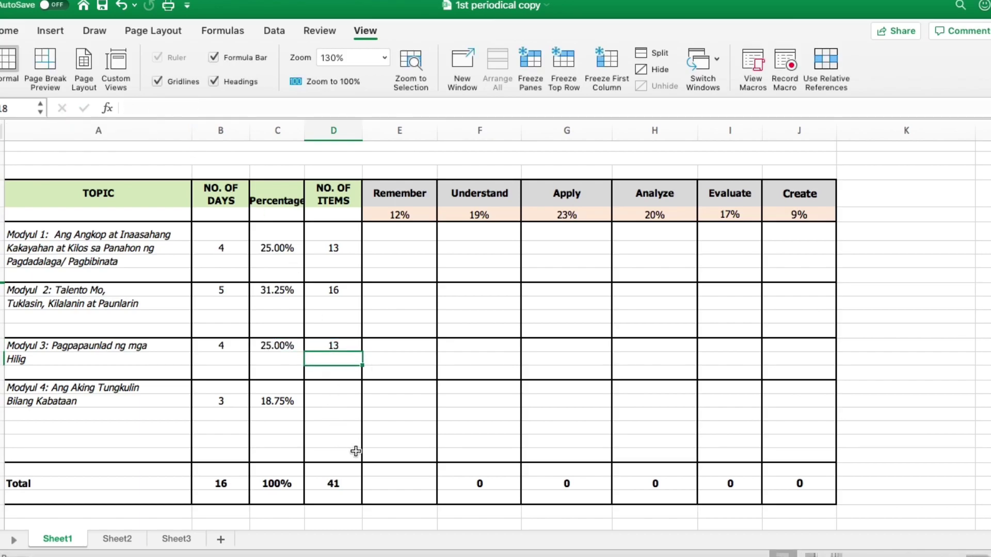
- Calculate Modyul 4's number of items in D21 with the formula =(C21*50)/100%
{"action": "left_click", "coordinate": [330, 399]}
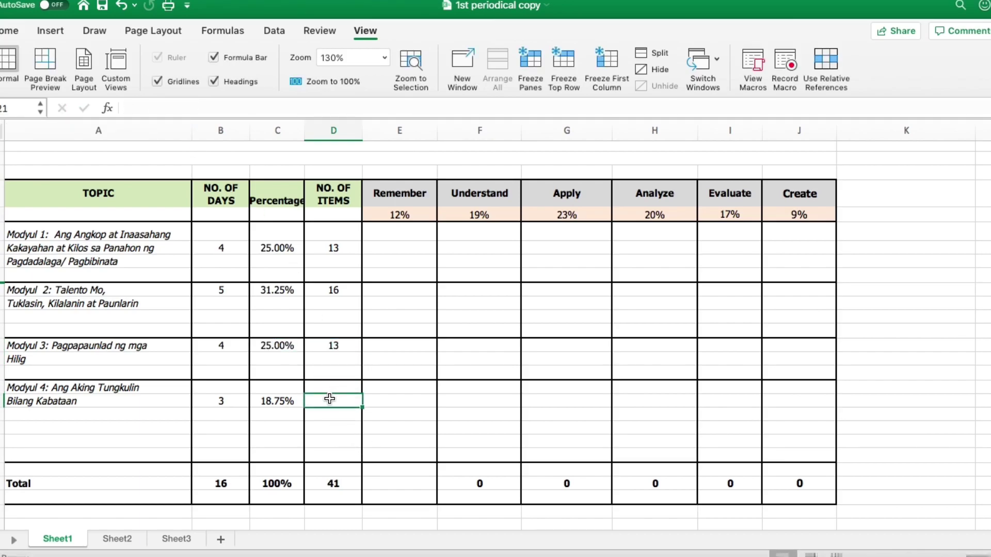
{"action": "type", "text": "="}
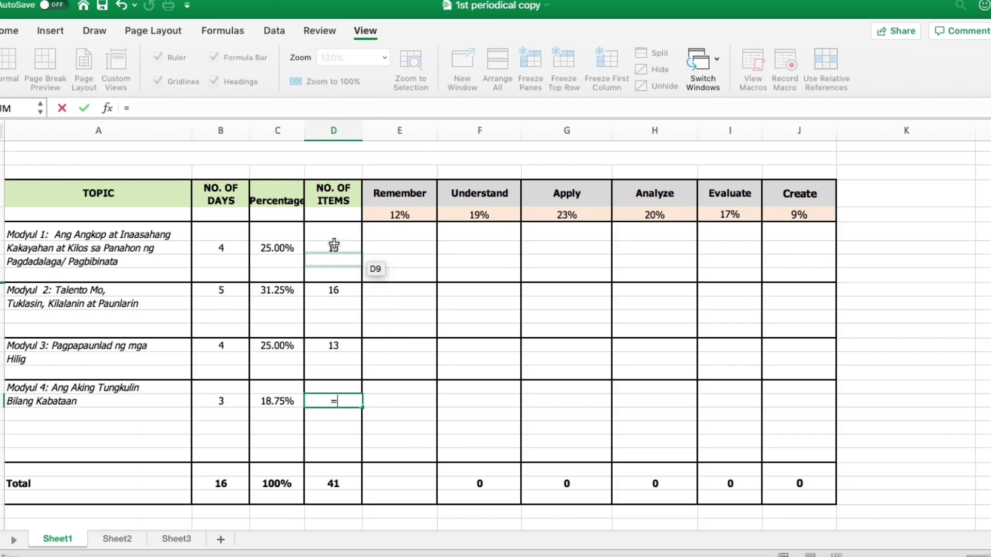
{"action": "left_click", "coordinate": [263, 401]}
{"action": "type", "text": "*50)"}
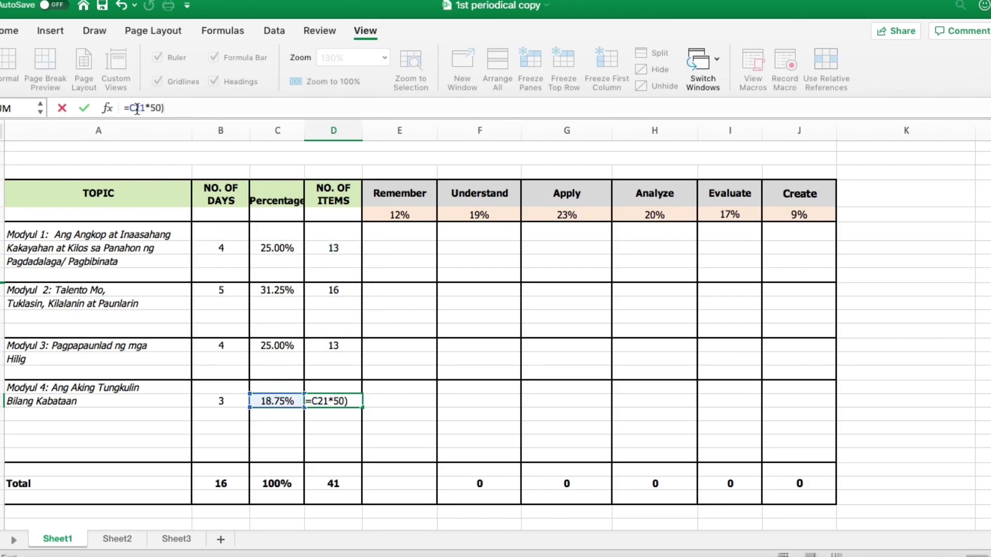
{"action": "left_click", "coordinate": [129, 107]}
{"action": "type", "text": "("}
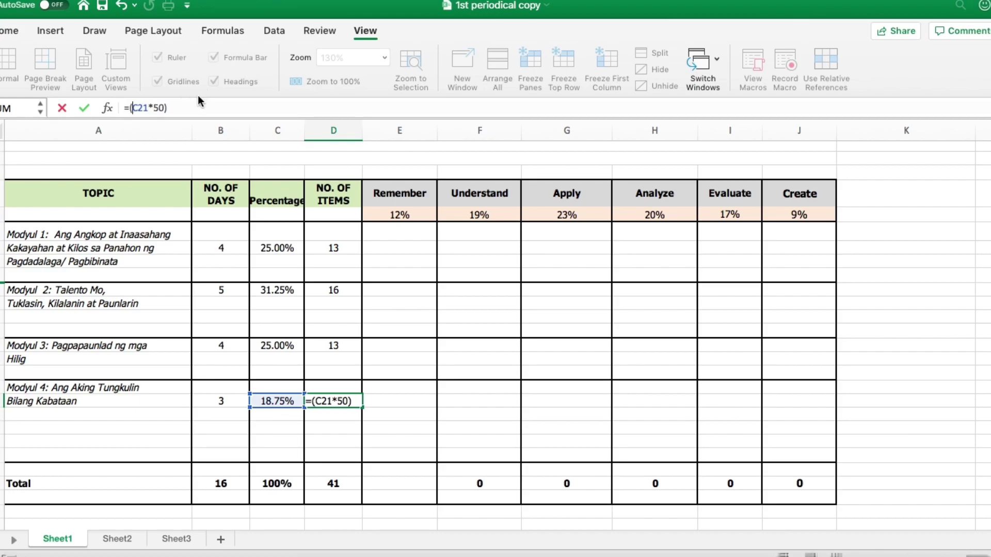
{"action": "type", "text": "/100%"}
{"action": "key", "text": "Return"}
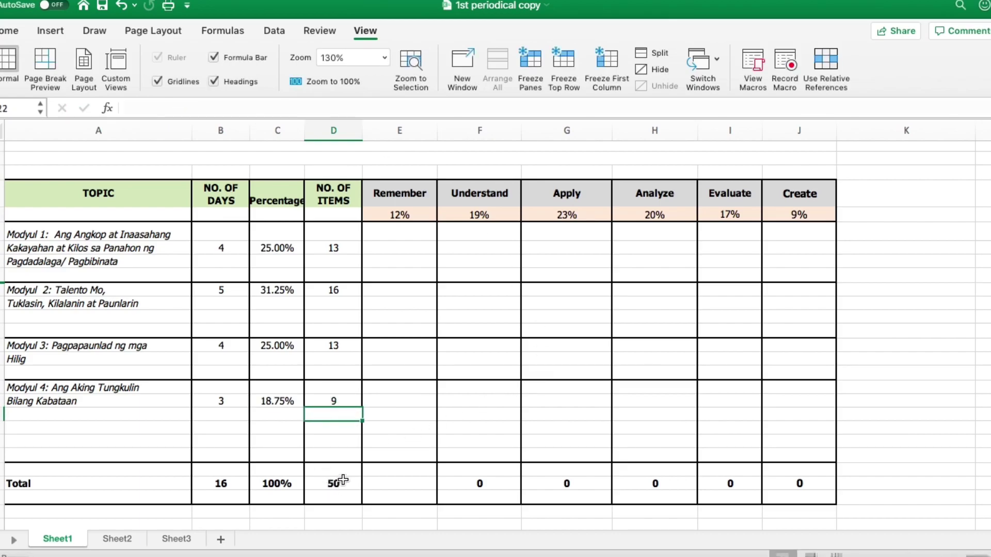
- Review the percentages assigned to the thinking levels in row 7, from Remember through Create
{"action": "left_click", "coordinate": [395, 249]}
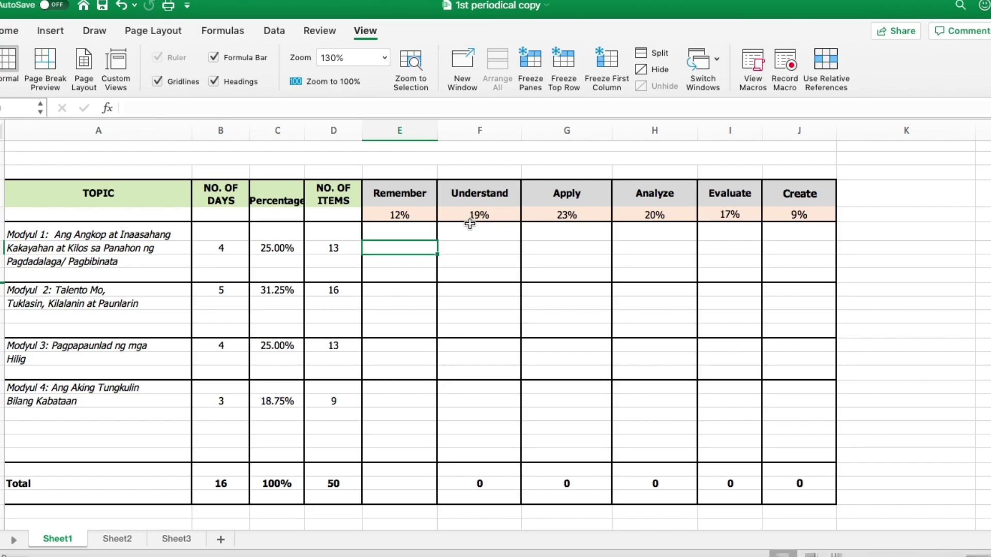
{"action": "left_click", "coordinate": [410, 212]}
{"action": "key", "text": "Tab"}
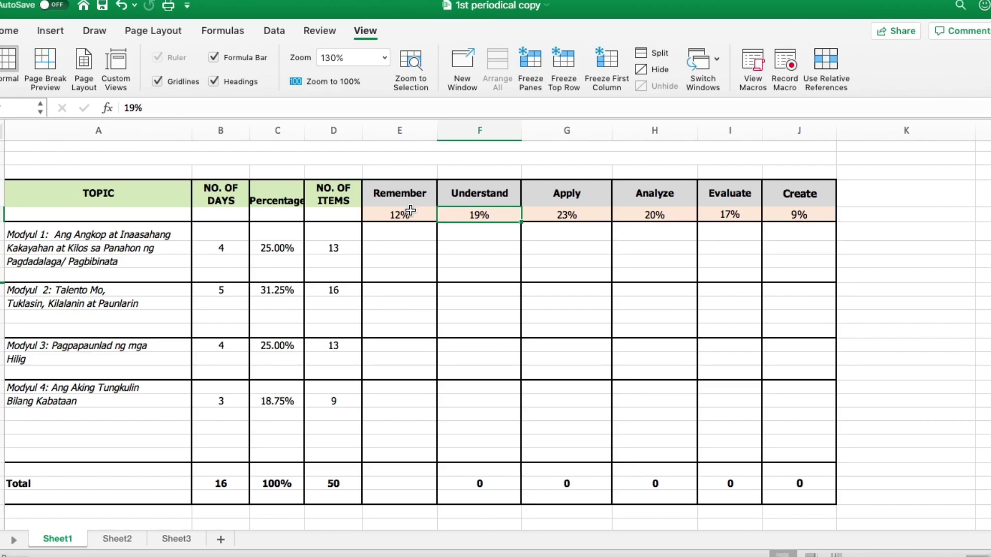
{"action": "key", "text": "Tab"}
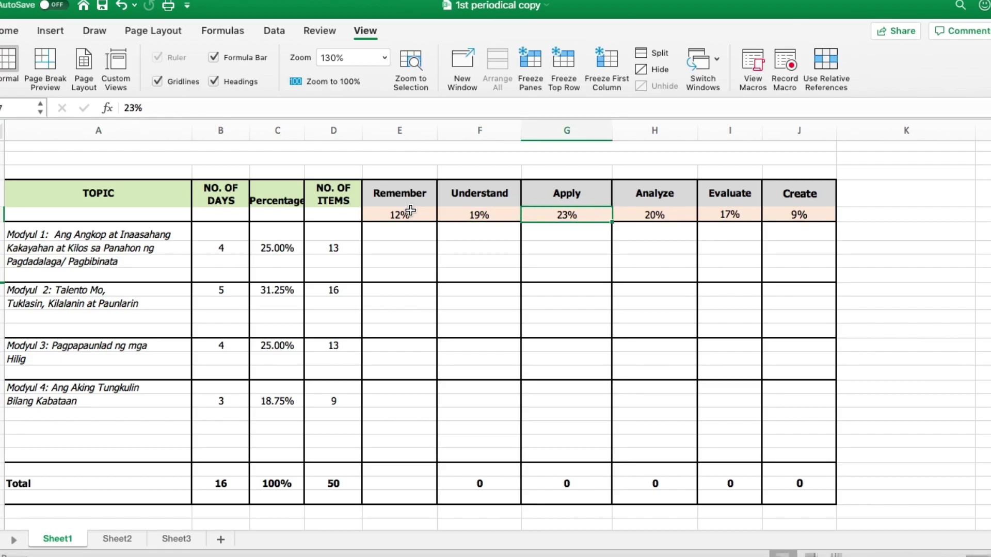
{"action": "key", "text": "Tab"}
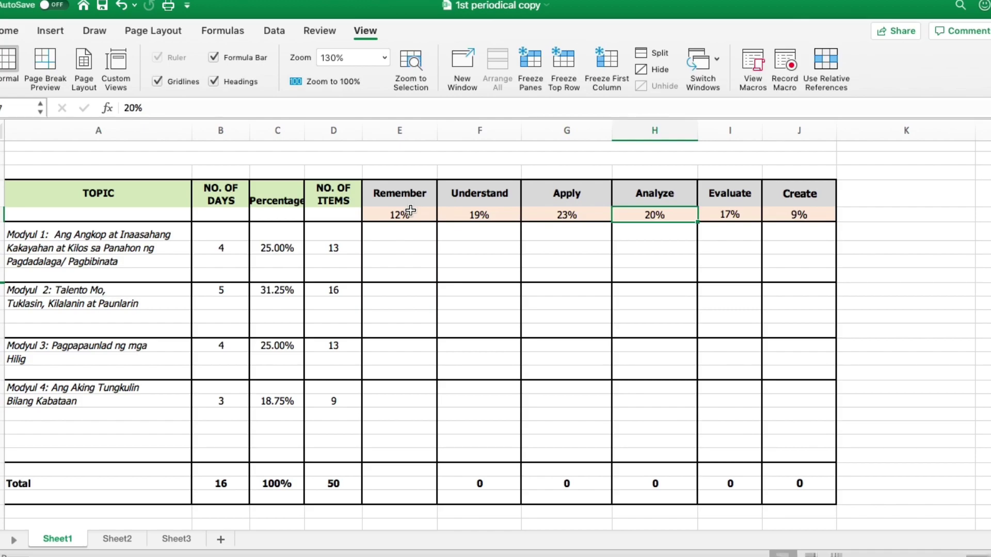
{"action": "key", "text": "Tab"}
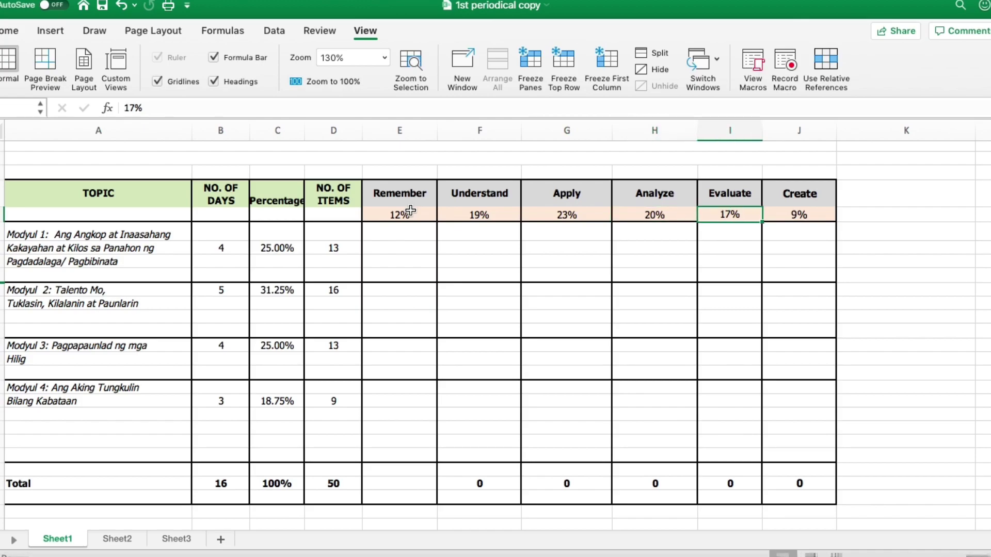
{"action": "key", "text": "Tab"}
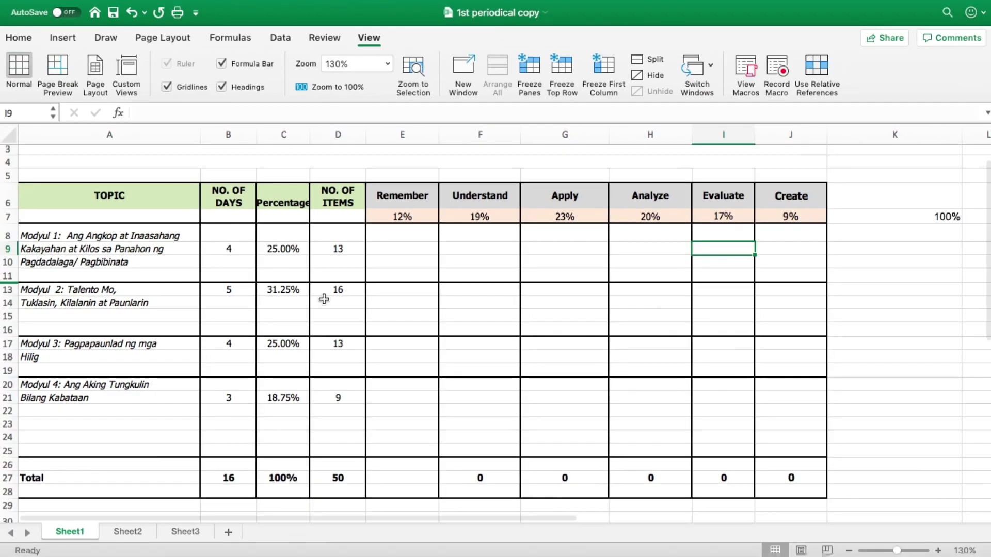
- Calculate Modyul 1's number of Remember items in E9 with the formula =D9*12%
{"action": "left_click", "coordinate": [396, 248]}
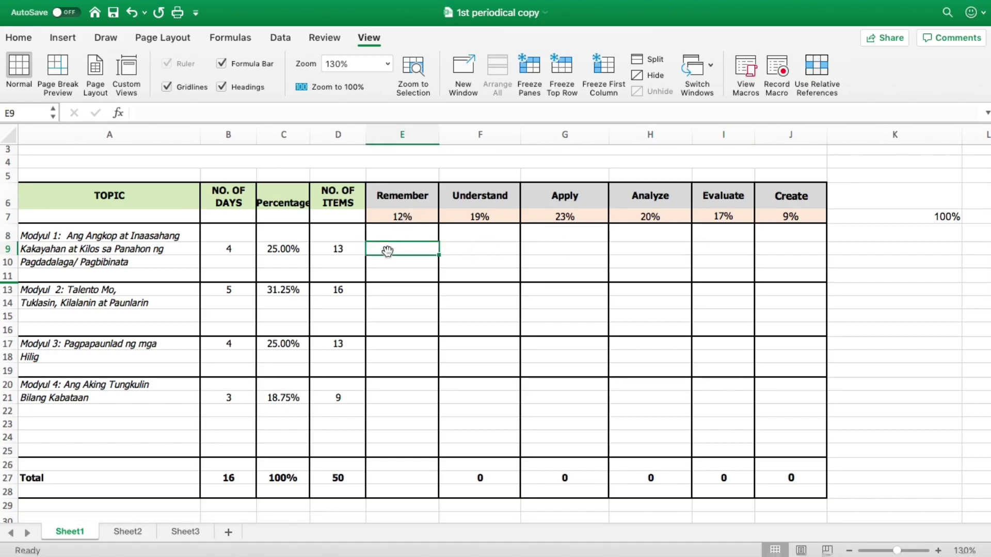
{"action": "type", "text": "="}
{"action": "left_click", "coordinate": [338, 249]}
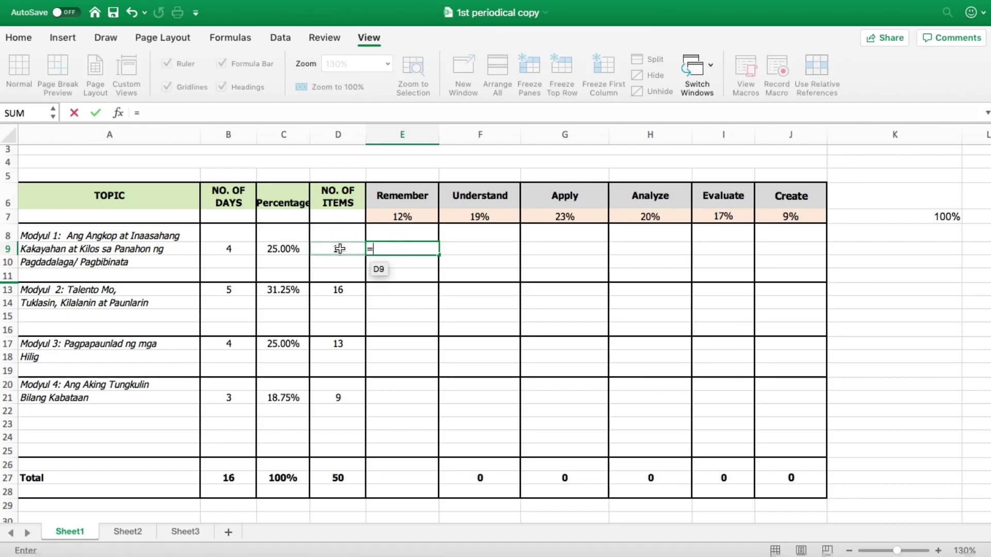
{"action": "left_click", "coordinate": [163, 112]}
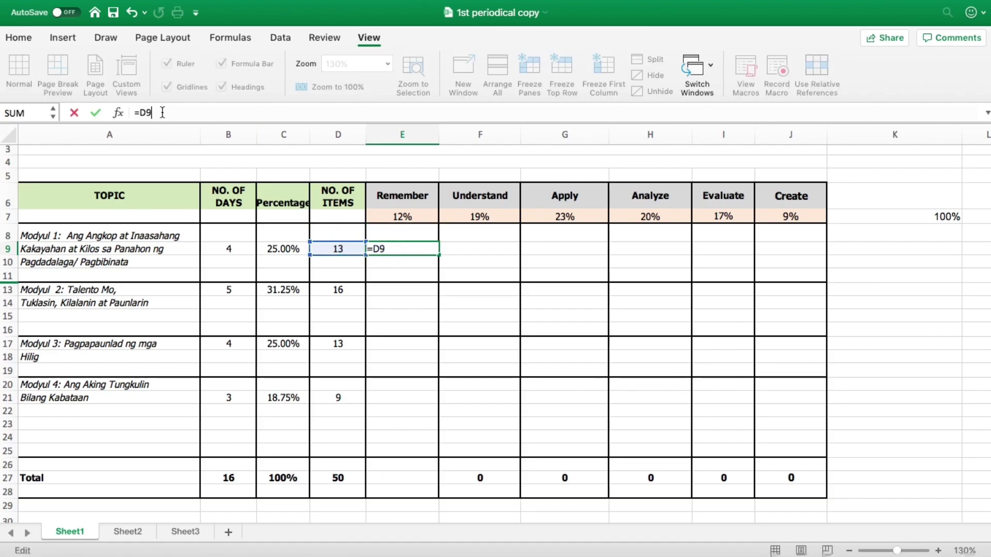
{"action": "type", "text": "*12%"}
{"action": "key", "text": "Return"}
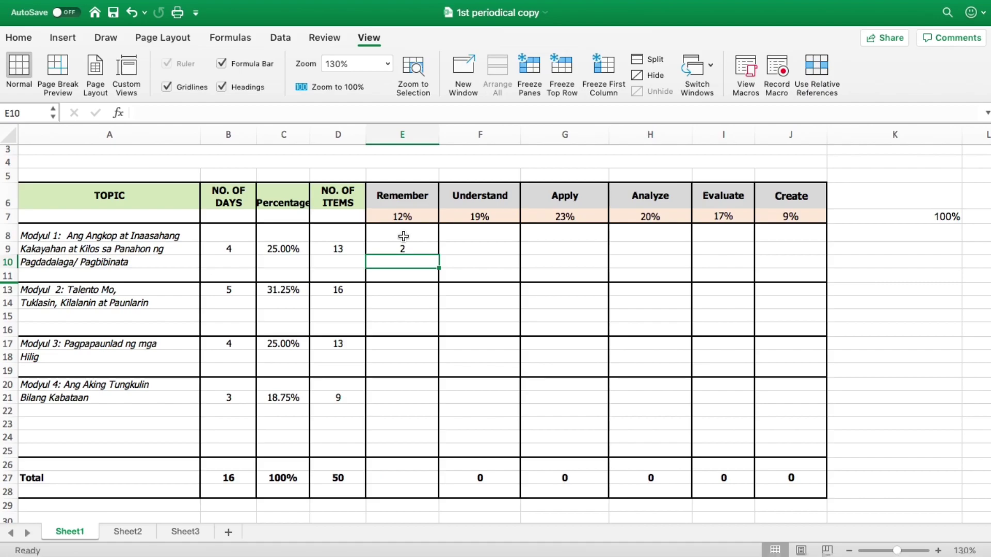
- Calculate Modyul 1's number of Understand items in F9 with the formula =D9*19%
{"action": "left_click", "coordinate": [456, 250]}
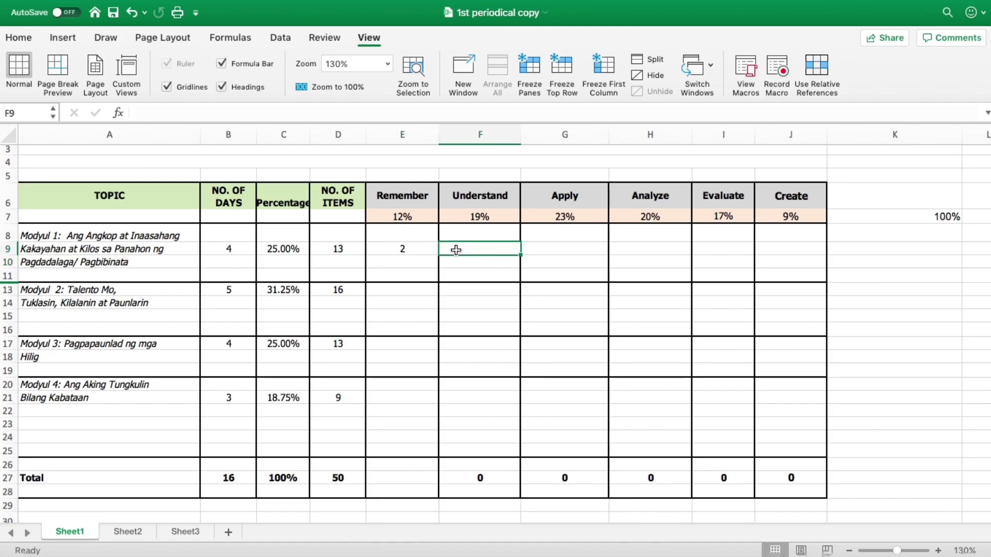
{"action": "type", "text": "="}
{"action": "left_click", "coordinate": [340, 247]}
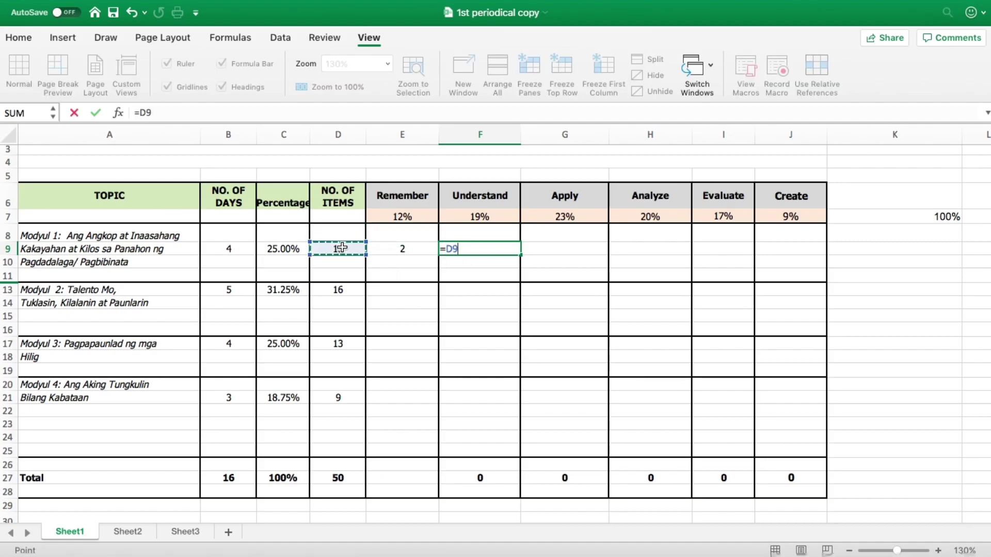
{"action": "left_click", "coordinate": [228, 114]}
{"action": "type", "text": "*19%"}
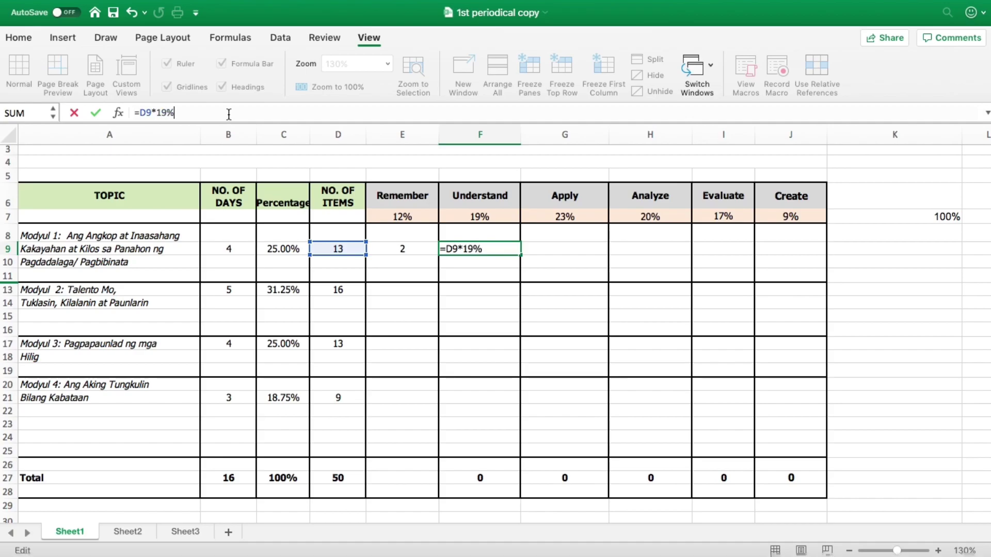
{"action": "key", "text": "Return"}
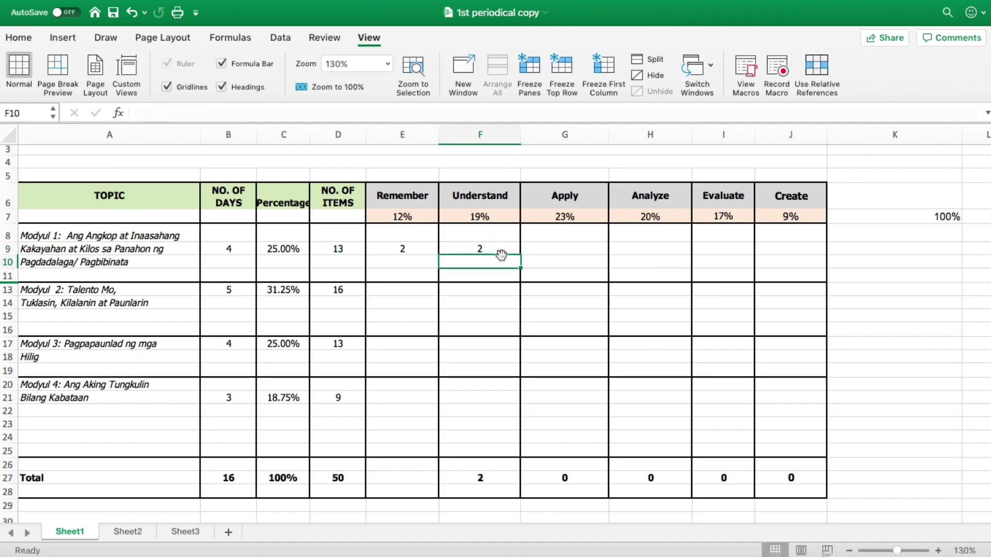
- Calculate Modyul 1's number of Apply items in G9 with the formula =D9*23%
{"action": "left_click", "coordinate": [543, 249]}
{"action": "type", "text": "="}
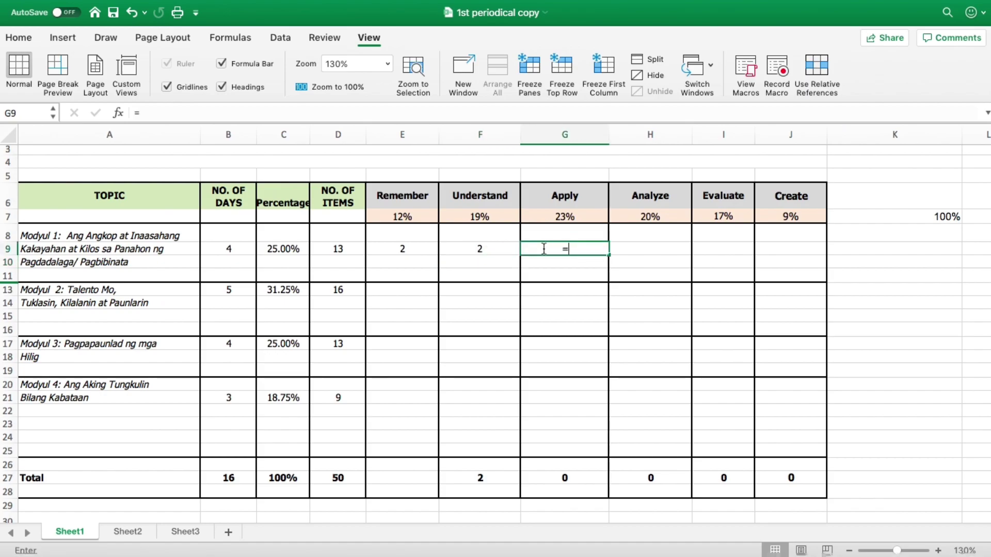
{"action": "left_click", "coordinate": [325, 251]}
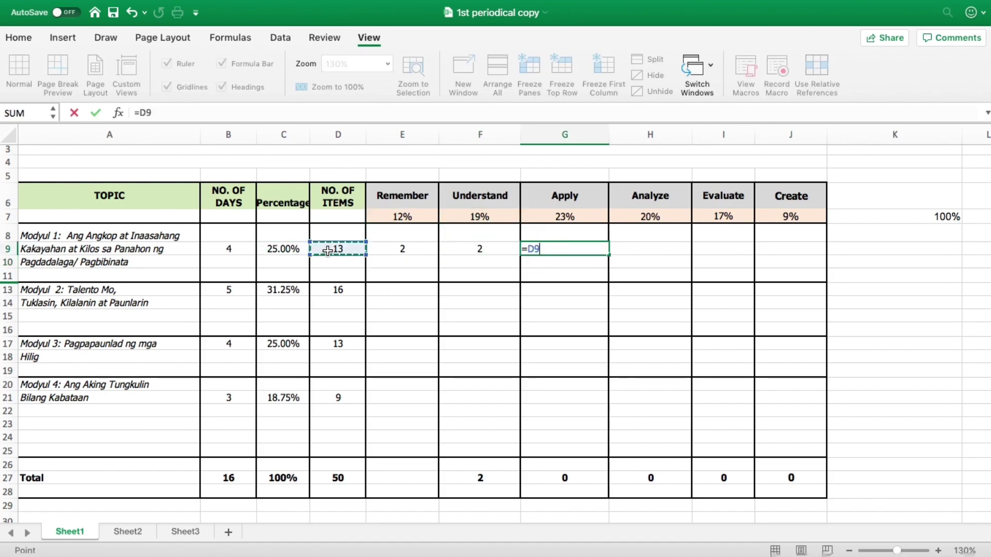
{"action": "left_click", "coordinate": [168, 111]}
{"action": "type", "text": "*23%"}
{"action": "key", "text": "Return"}
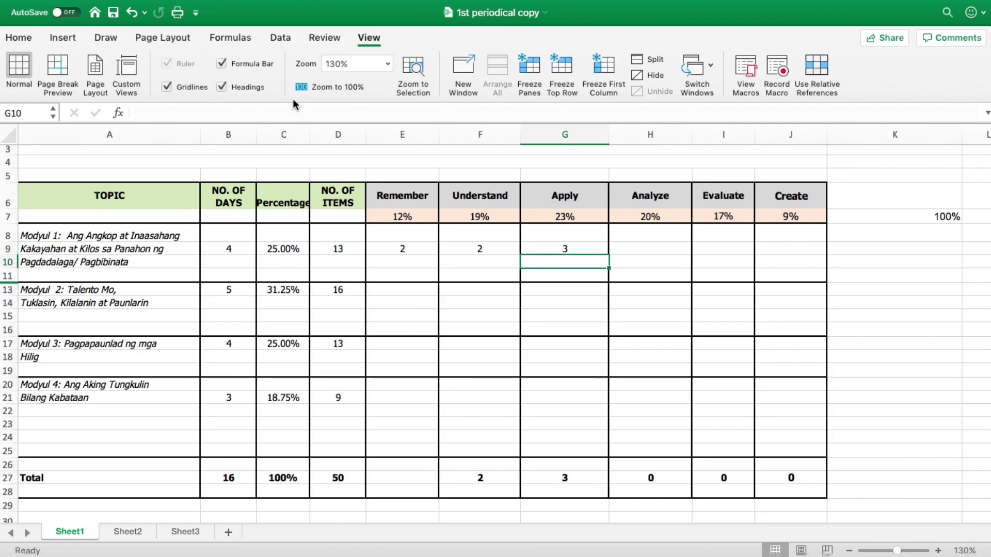
- Calculate Modyul 1's number of Analyze items in H9 with the formula =D9*20%
{"action": "left_click", "coordinate": [652, 248]}
{"action": "type", "text": "="}
{"action": "left_click", "coordinate": [338, 249]}
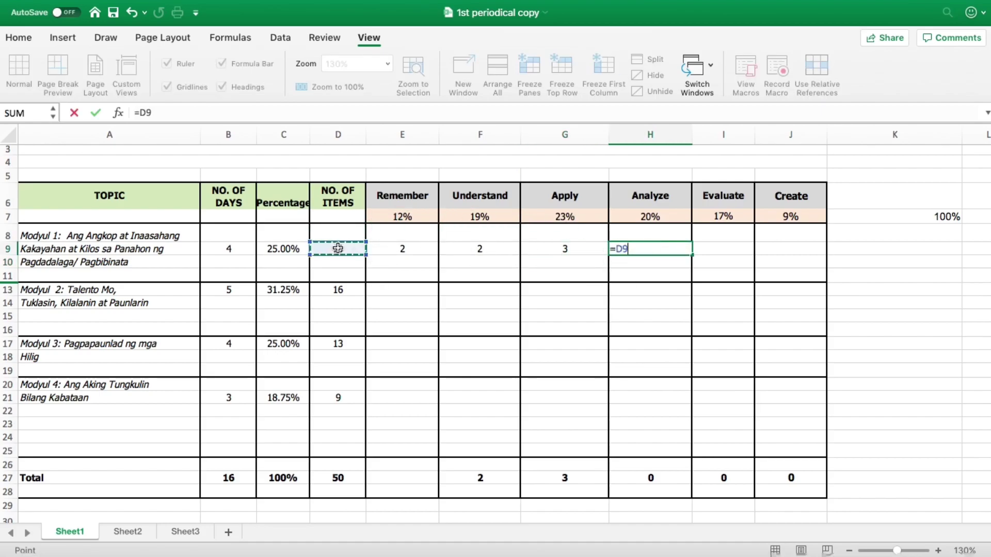
{"action": "left_click", "coordinate": [176, 111]}
{"action": "type", "text": "*20"}
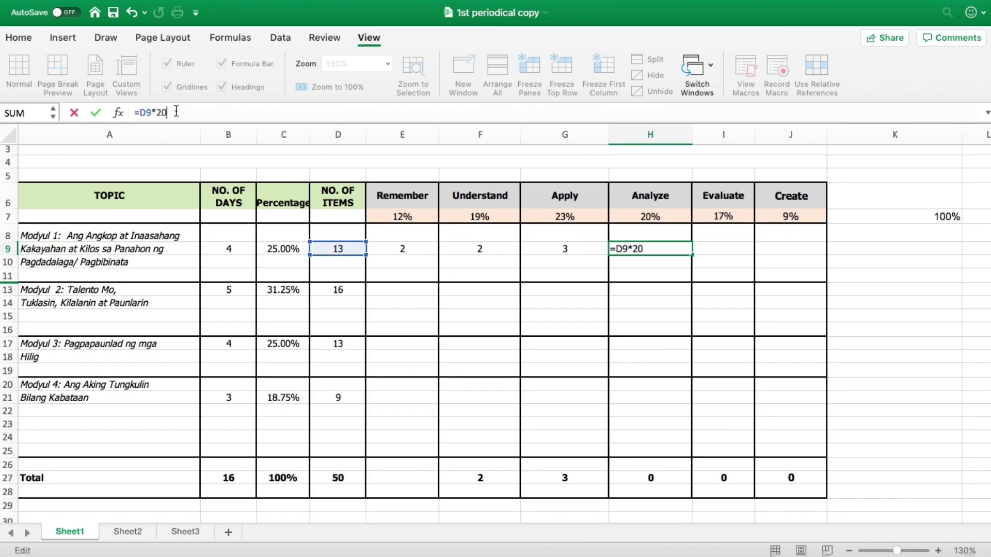
{"action": "type", "text": "%"}
{"action": "key", "text": "Return"}
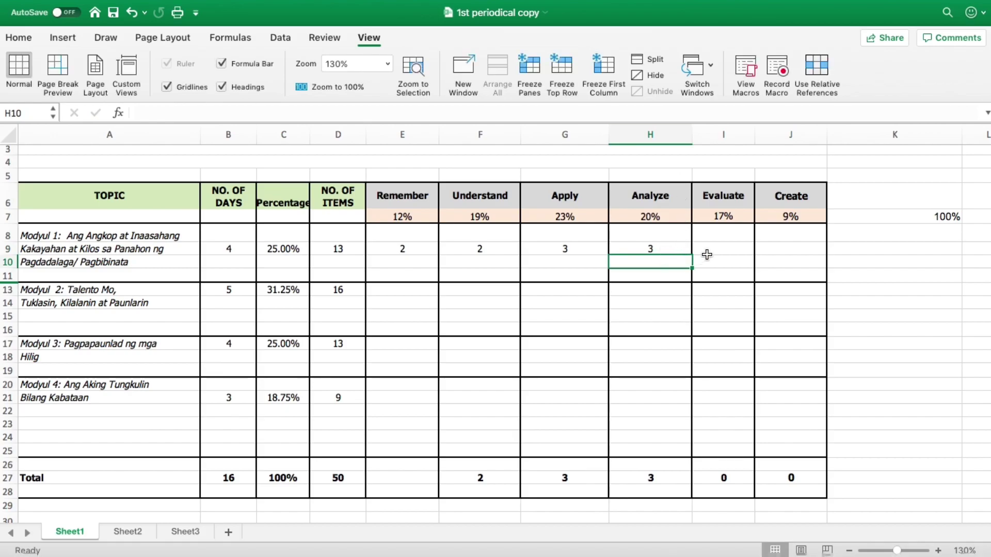
- Calculate Modyul 1's number of Evaluate items in I9 with the formula =D9*17%
{"action": "left_click", "coordinate": [709, 246]}
{"action": "type", "text": "="}
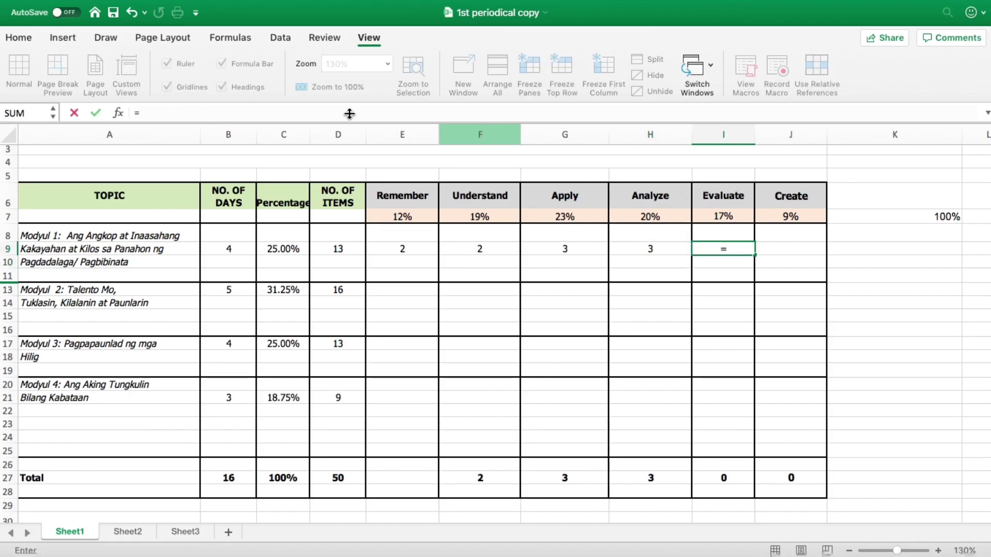
{"action": "left_click", "coordinate": [333, 249]}
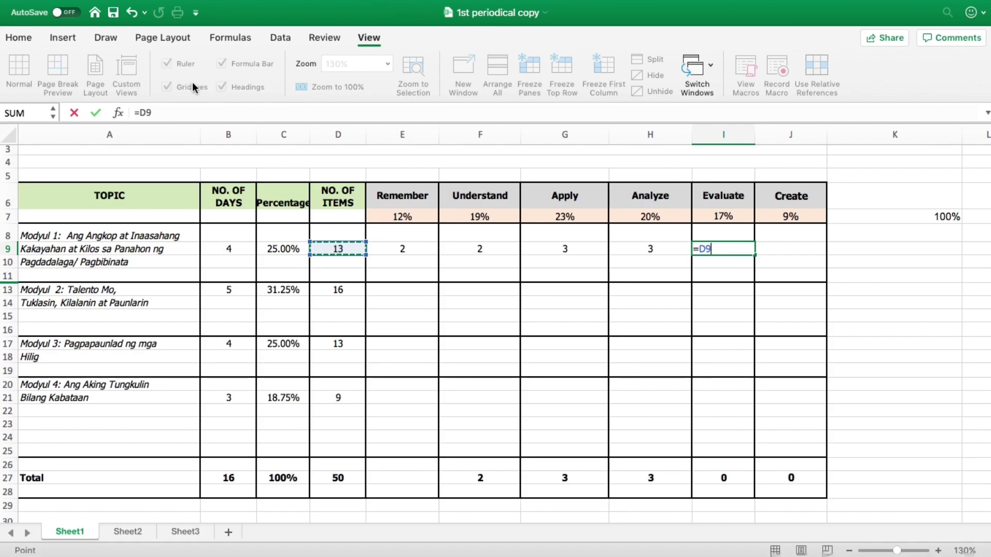
{"action": "left_click", "coordinate": [167, 111]}
{"action": "type", "text": "*17%"}
{"action": "key", "text": "Return"}
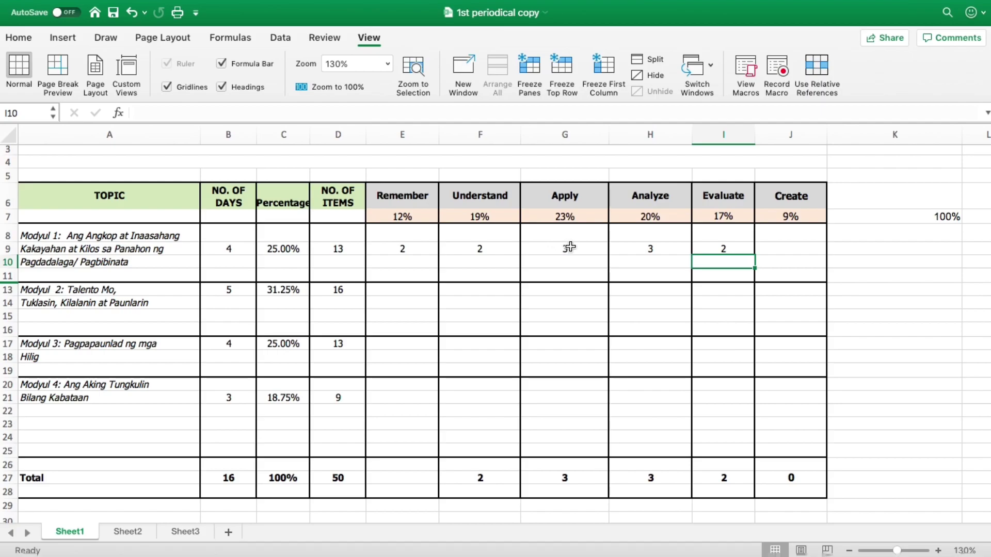
- Calculate Modyul 1's number of Create items in J9 with the formula =D9*9%
{"action": "left_click", "coordinate": [777, 247]}
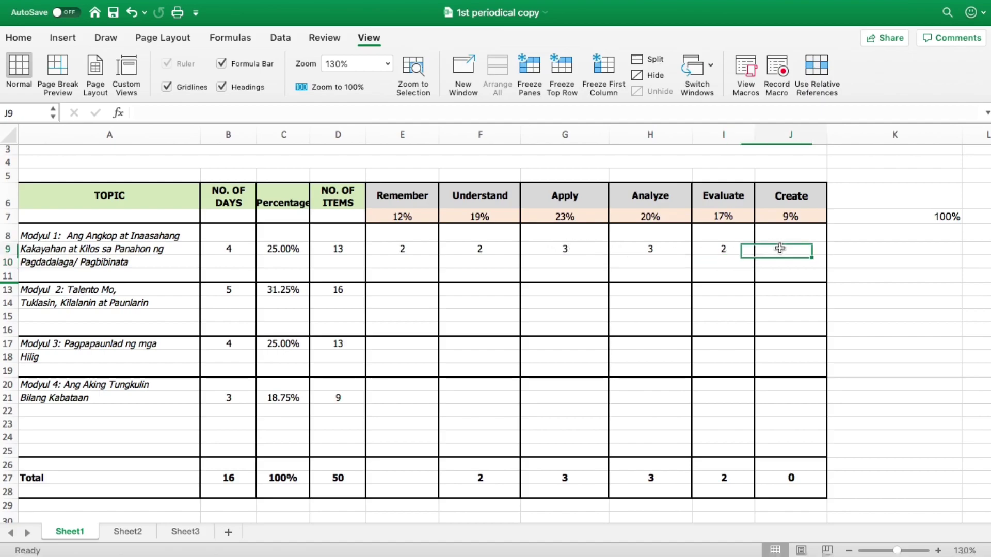
{"action": "type", "text": "="}
{"action": "left_click", "coordinate": [331, 247]}
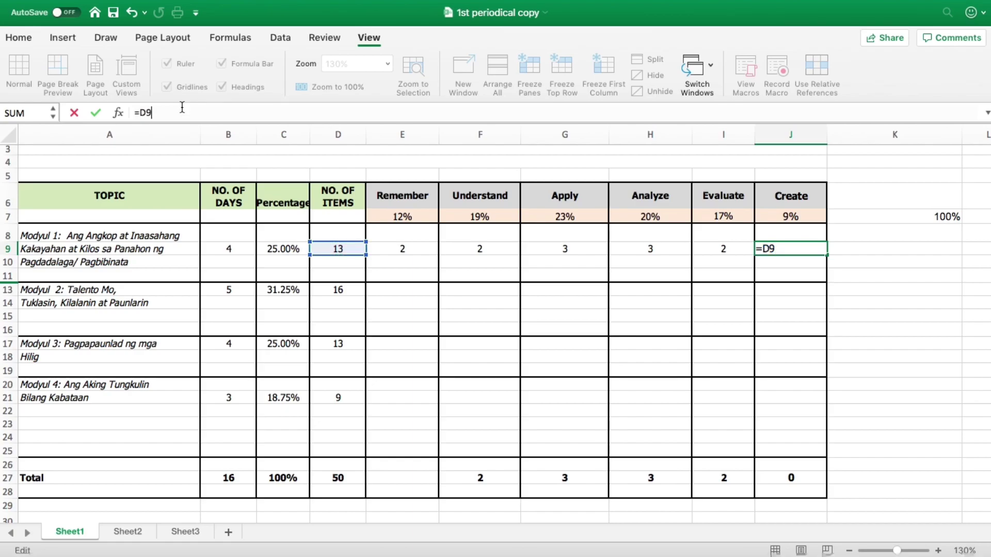
{"action": "type", "text": "*9%"}
{"action": "key", "text": "Return"}
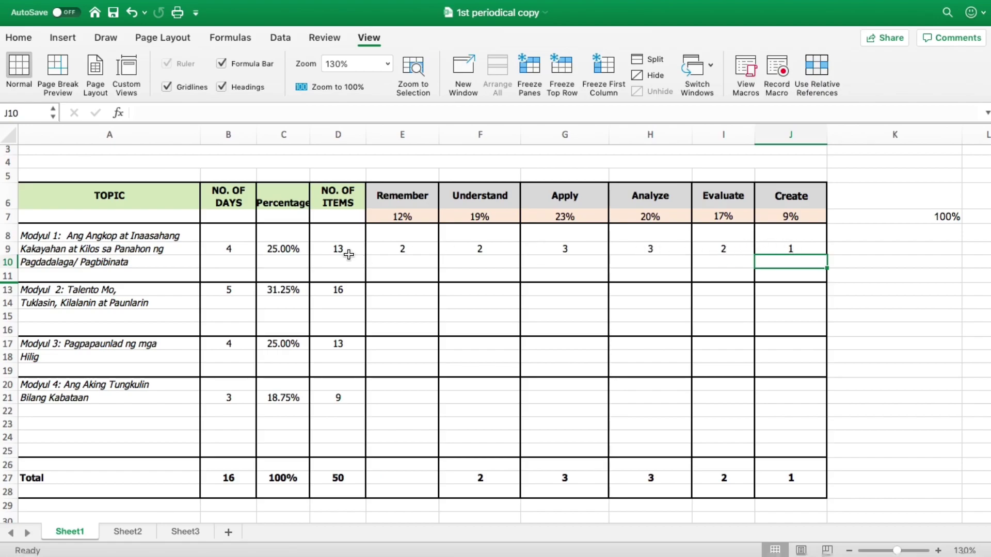
- Calculate Modyul 2's number of Remember items in E13 with the formula =D13*12%
{"action": "left_click", "coordinate": [389, 290]}
{"action": "type", "text": "="}
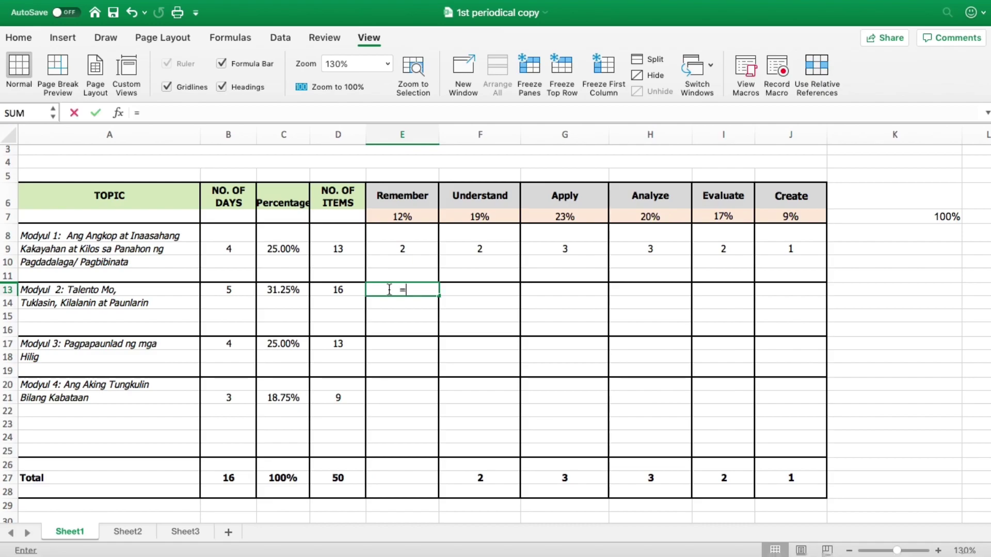
{"action": "left_click", "coordinate": [336, 290]}
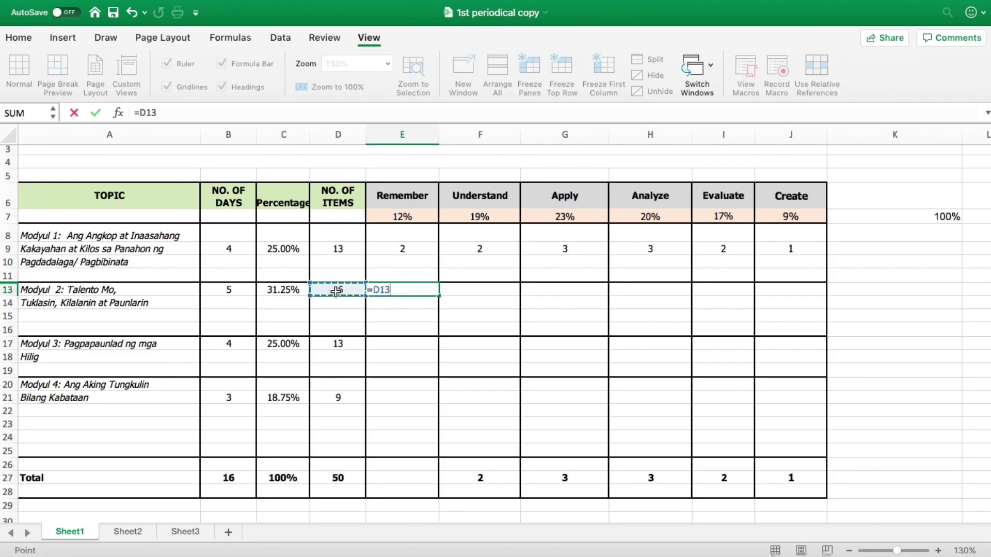
{"action": "left_click", "coordinate": [210, 113]}
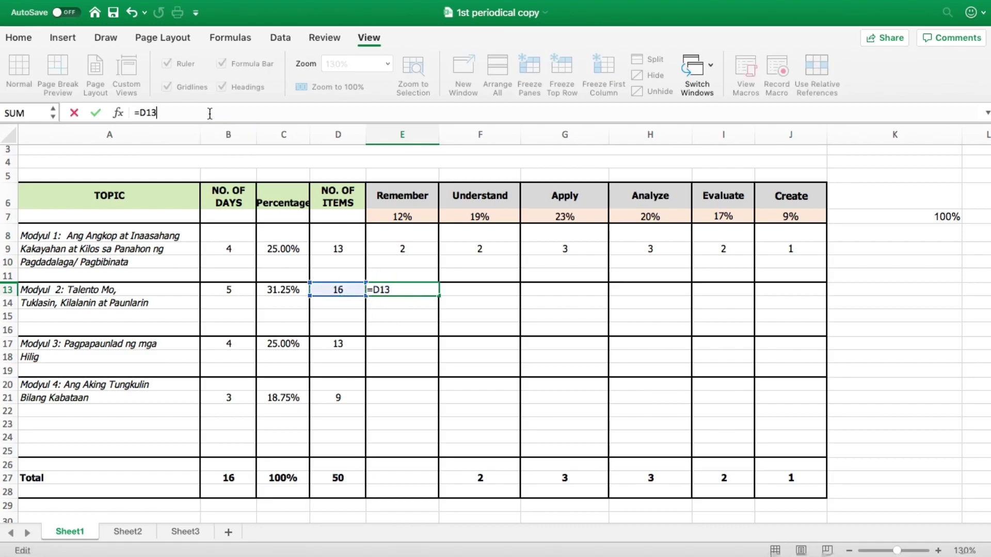
{"action": "type", "text": "*12%"}
{"action": "key", "text": "Return"}
- Calculate Modyul 2's number of Understand items in F13 with the formula =D13*19%
{"action": "left_click", "coordinate": [477, 288]}
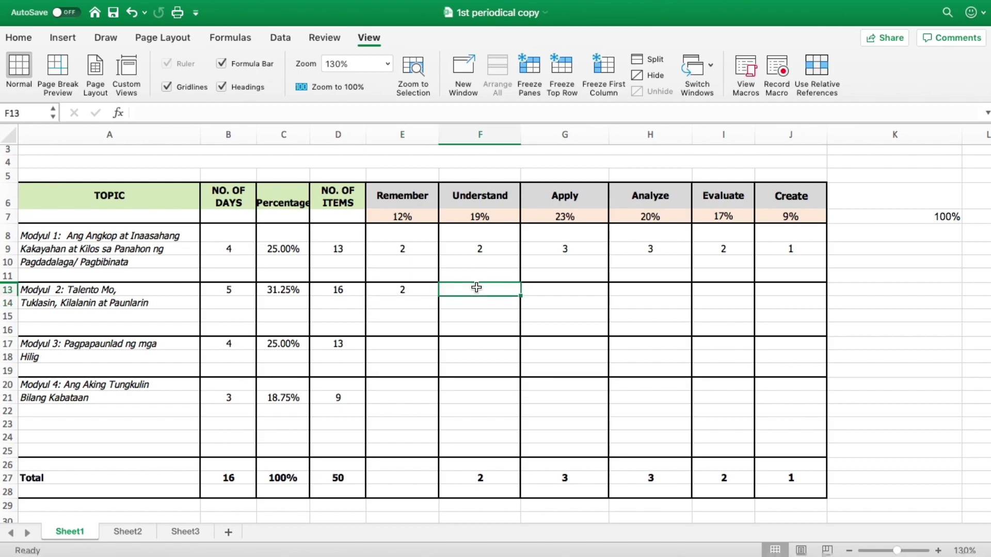
{"action": "type", "text": "="}
{"action": "left_click", "coordinate": [341, 289]}
{"action": "left_click", "coordinate": [222, 112]}
{"action": "type", "text": "*19"}
{"action": "key", "text": "Return"}
- Calculate Modyul 2's number of Apply items in G13 with the formula =D13*23%
{"action": "left_click", "coordinate": [563, 289]}
{"action": "type", "text": "="}
{"action": "left_click", "coordinate": [325, 283]}
{"action": "type", "text": "*23"}
{"action": "key", "text": "Return"}
- Calculate Modyul 2's number of Analyze items in H13 with the formula =D13*20%
{"action": "left_click", "coordinate": [623, 289]}
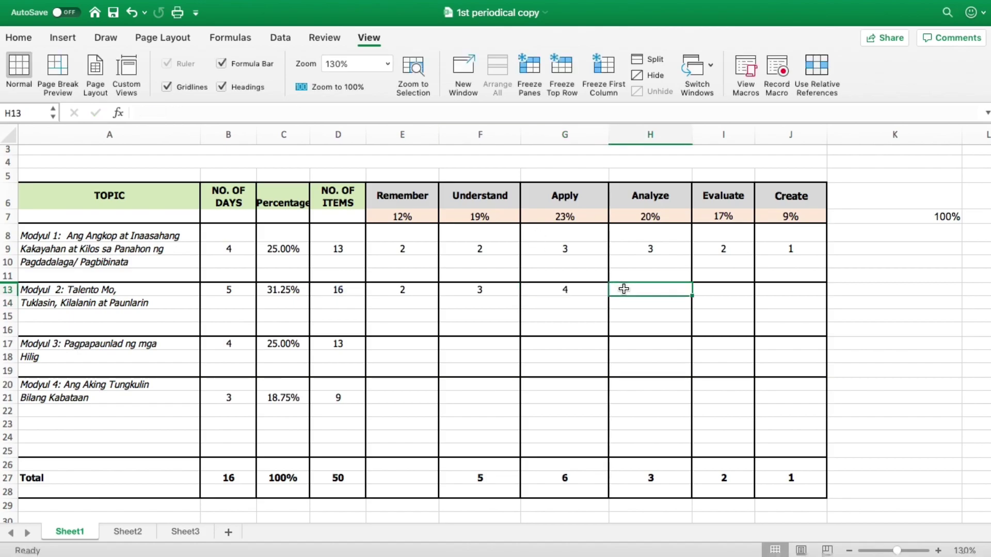
{"action": "type", "text": "="}
{"action": "left_click", "coordinate": [341, 289]}
{"action": "left_click", "coordinate": [181, 113]}
{"action": "type", "text": "*20"}
{"action": "key", "text": "Return"}
- Calculate Modyul 2's number of Evaluate items in I13 with the formula =D13*17%
{"action": "left_click", "coordinate": [717, 290]}
{"action": "type", "text": "="}
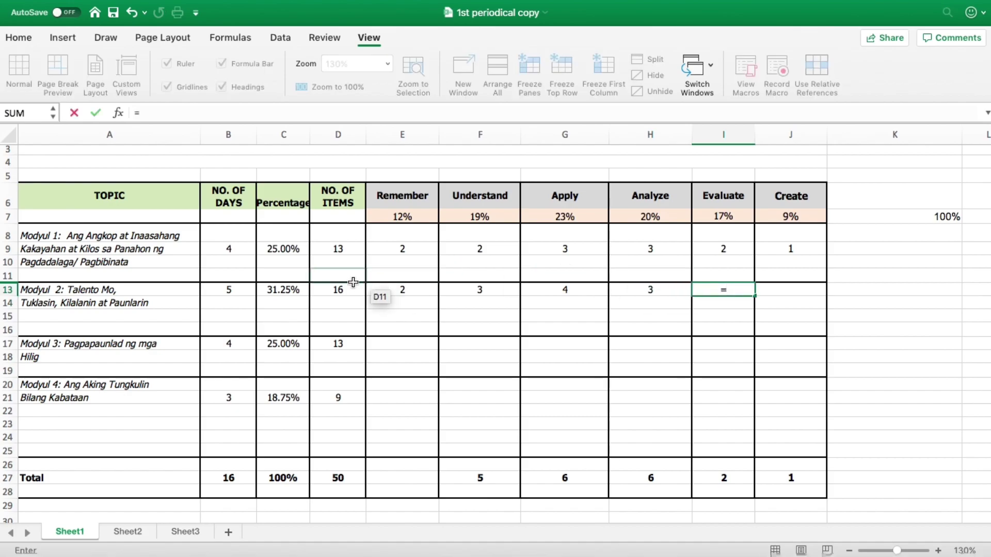
{"action": "left_click", "coordinate": [342, 287]}
{"action": "left_click", "coordinate": [175, 111]}
{"action": "type", "text": "*17"}
{"action": "key", "text": "Return"}
- Calculate Modyul 2's number of Create items in J13 with the formula =D13*9%
{"action": "left_click", "coordinate": [773, 290]}
{"action": "type", "text": "="}
{"action": "left_click", "coordinate": [347, 288]}
{"action": "left_click", "coordinate": [175, 112]}
{"action": "type", "text": "*9%"}
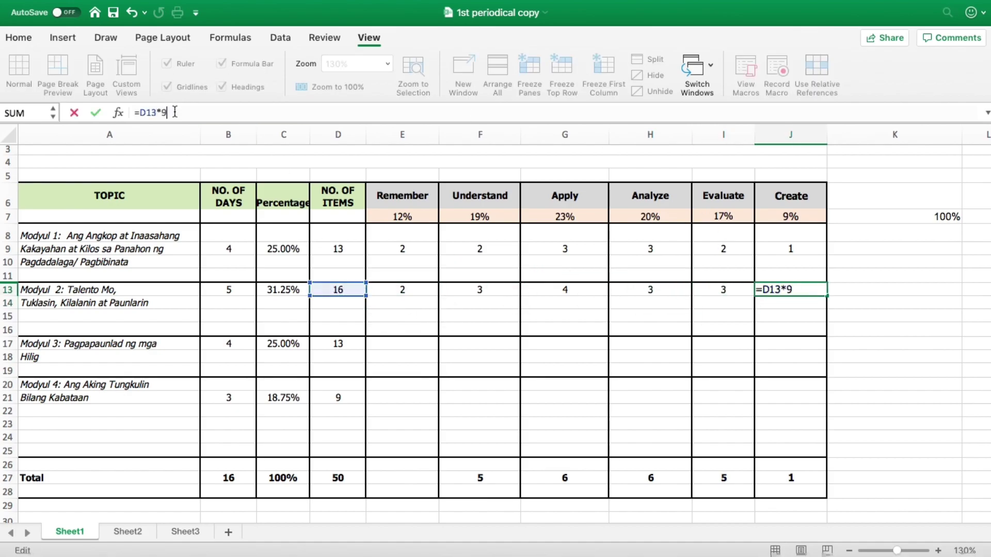
{"action": "key", "text": "Return"}
- Copy the Remember formula from E13 to E17 and E21 for Modyul 3 and Modyul 4
{"action": "left_click", "coordinate": [400, 344]}
{"action": "left_click", "coordinate": [413, 292]}
{"action": "key", "text": "cmd+c"}
{"action": "left_click", "coordinate": [407, 341]}
{"action": "key", "text": "cmd+v"}
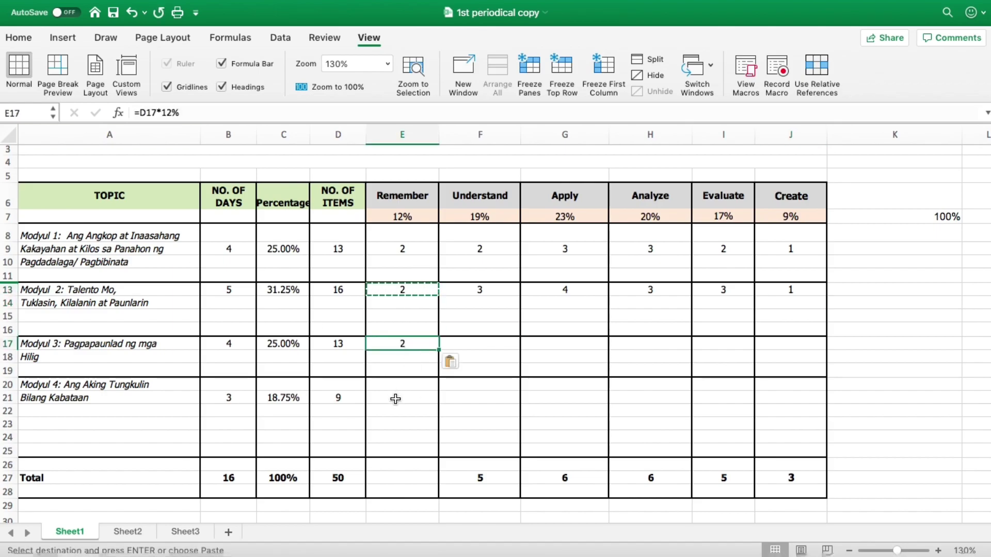
{"action": "left_click", "coordinate": [396, 400]}
{"action": "key", "text": "cmd+v"}
{"action": "key", "text": "Escape"}
- Copy the Understand formula from F13 to F17 and F21 for Modyul 3 and Modyul 4
{"action": "left_click", "coordinate": [480, 292]}
{"action": "key", "text": "cmd+c"}
{"action": "left_click", "coordinate": [476, 343]}
{"action": "key", "text": "cmd+v"}
{"action": "left_click", "coordinate": [474, 398]}
{"action": "key", "text": "cmd+v"}
{"action": "key", "text": "Escape"}
- Copy the Apply formula from G13 to G17 and G21 for Modyul 3 and Modyul 4
{"action": "left_click", "coordinate": [563, 290]}
{"action": "key", "text": "cmd+c"}
{"action": "left_click", "coordinate": [571, 342]}
{"action": "key", "text": "cmd+v"}
{"action": "left_click", "coordinate": [581, 398]}
{"action": "key", "text": "cmd+v"}
{"action": "key", "text": "Escape"}
- Copy the Analyze formula from H13 to H17 for Modyul 3, and from H17 to H21 for Modyul 4
{"action": "left_click", "coordinate": [651, 290]}
{"action": "key", "text": "cmd+c"}
{"action": "left_click", "coordinate": [640, 341]}
{"action": "key", "text": "cmd+v"}
{"action": "left_click", "coordinate": [649, 396]}
{"action": "key", "text": "Escape"}
{"action": "left_click", "coordinate": [655, 343]}
{"action": "key", "text": "cmd+c"}
{"action": "left_click", "coordinate": [649, 399]}
{"action": "key", "text": "cmd+v"}
{"action": "key", "text": "Escape"}
- Copy the Evaluate formula from I13 to I17 and I21 for Modyul 3 and Modyul 4
{"action": "left_click", "coordinate": [723, 289]}
{"action": "key", "text": "cmd+c"}
{"action": "left_click", "coordinate": [724, 349]}
{"action": "key", "text": "cmd+v"}
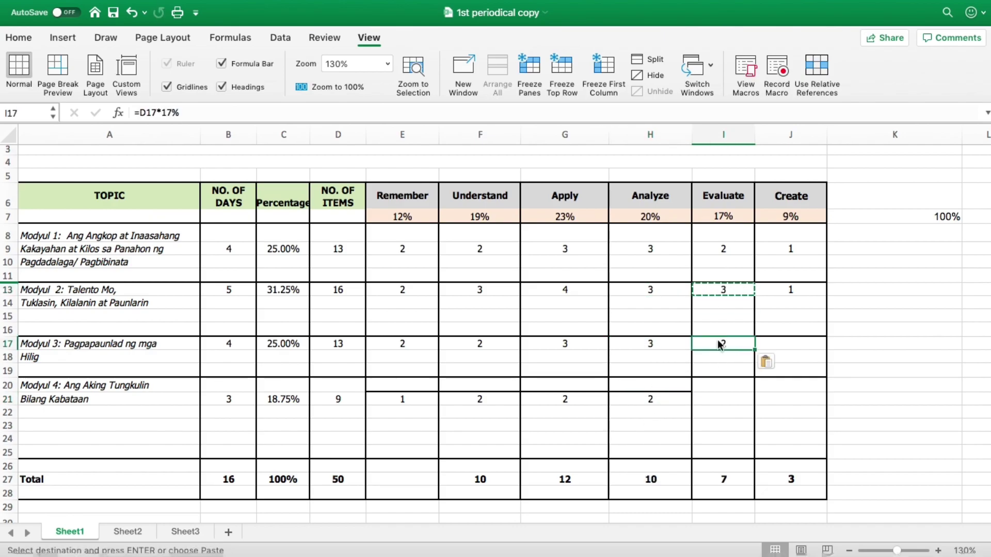
{"action": "left_click", "coordinate": [711, 400]}
{"action": "key", "text": "cmd+v"}
- Copy the Create formula from J13 to J17 and J21 for Modyul 3 and Modyul 4
{"action": "key", "text": "super+c"}
{"action": "left_click", "coordinate": [790, 343]}
{"action": "key", "text": "super+v"}
{"action": "left_click", "coordinate": [784, 400]}
{"action": "key", "text": "super+v"}
{"action": "key", "text": "Escape"}
- Total the Remember items of all four modules in E27 with the formula =E9+E13+E17+E21
{"action": "left_click", "coordinate": [397, 477]}
{"action": "type", "text": "="}
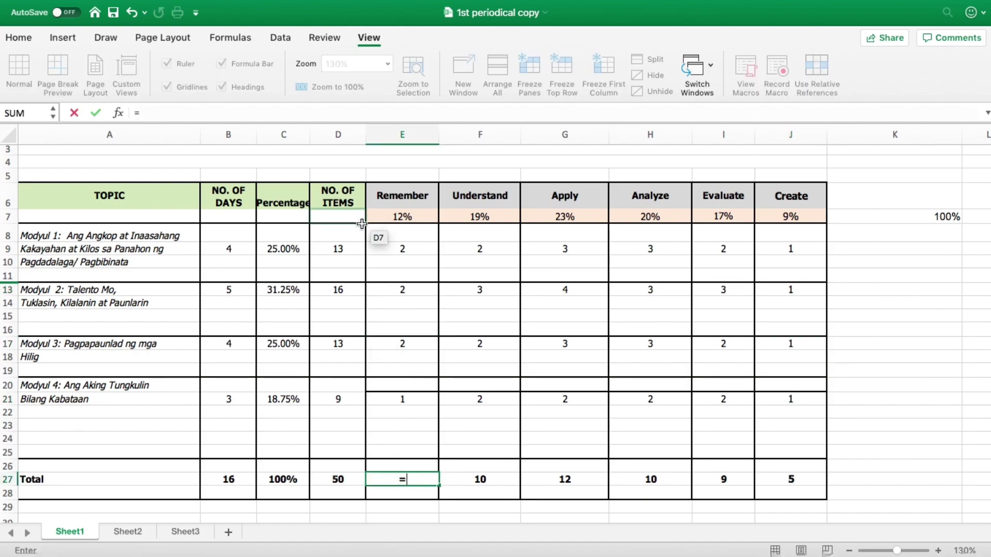
{"action": "left_click", "coordinate": [408, 252]}
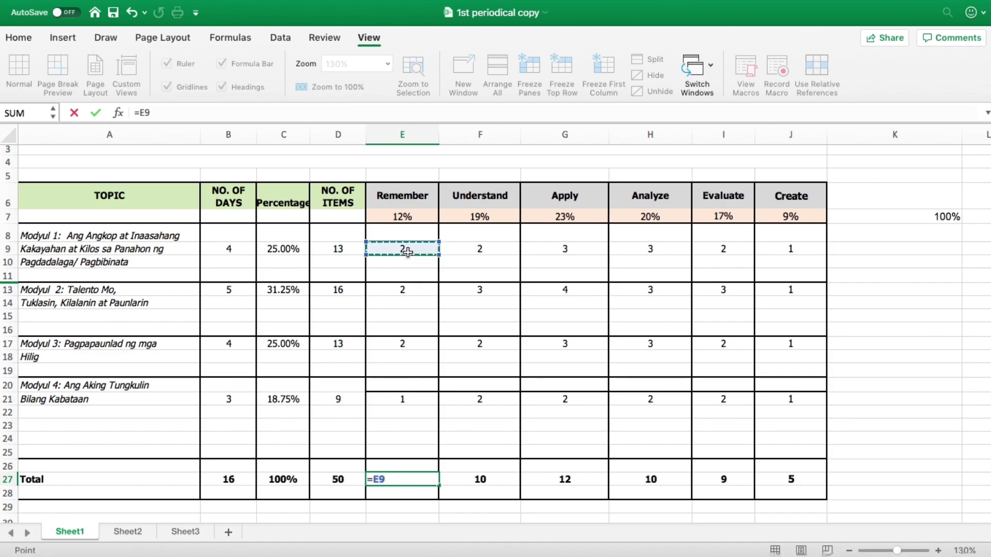
{"action": "type", "text": "+"}
{"action": "left_click", "coordinate": [404, 291]}
{"action": "type", "text": "+"}
{"action": "left_click", "coordinate": [398, 345]}
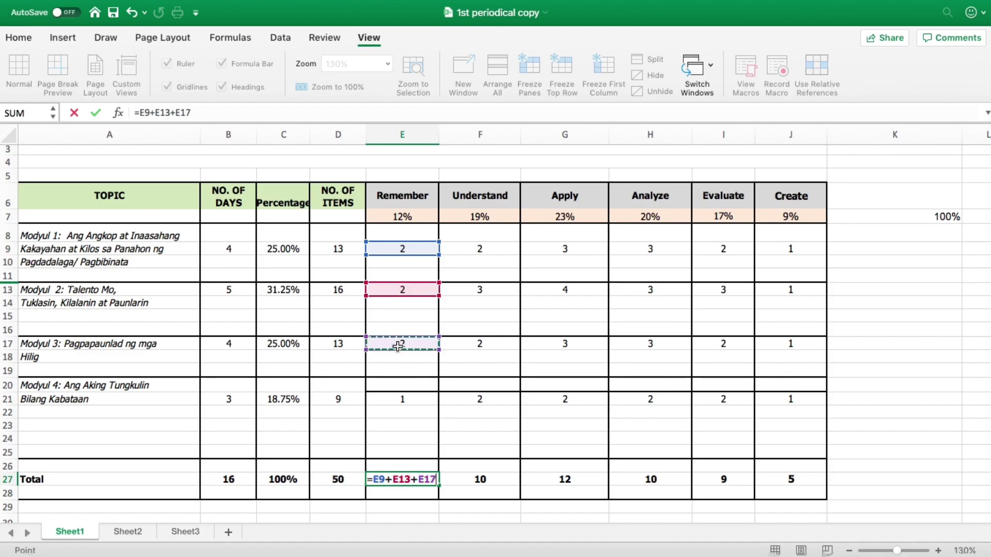
{"action": "type", "text": "+"}
{"action": "left_click", "coordinate": [393, 399]}
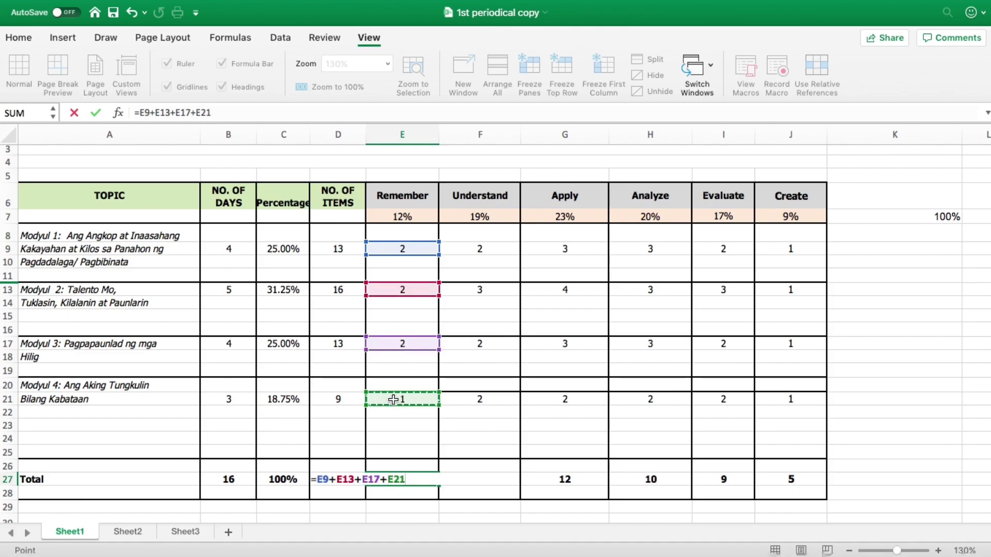
{"action": "key", "text": "Return"}
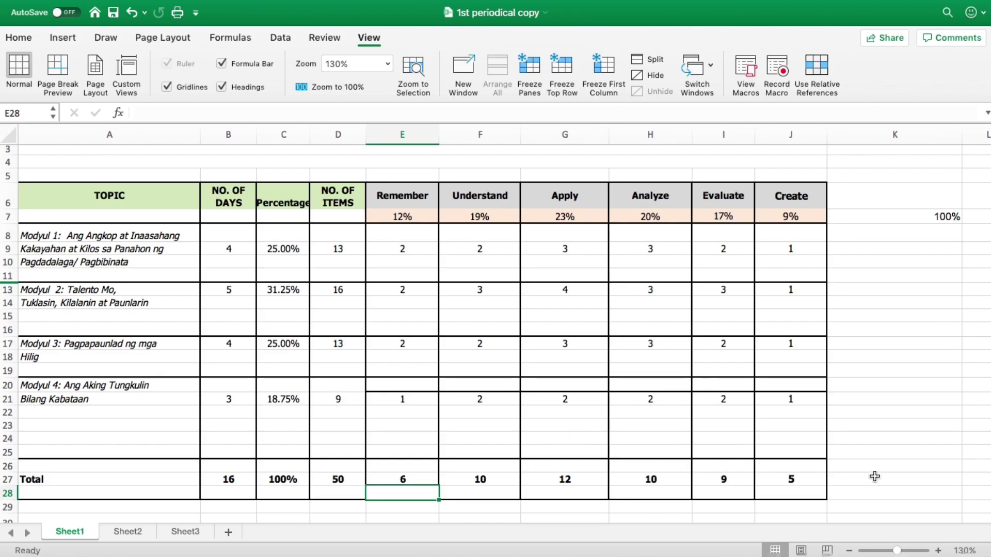
{"action": "left_click", "coordinate": [874, 477]}
{"action": "type", "text": "="}
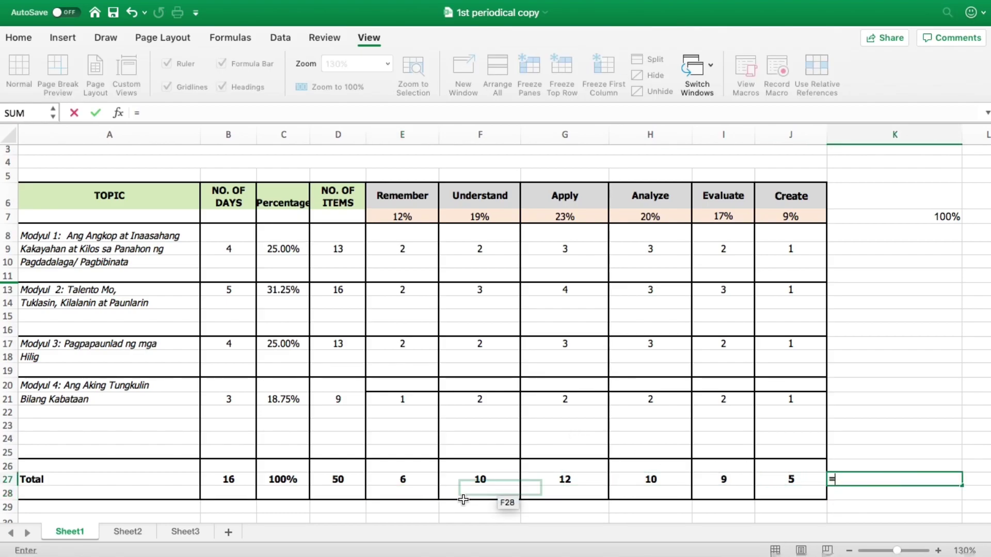
{"action": "left_click", "coordinate": [401, 482]}
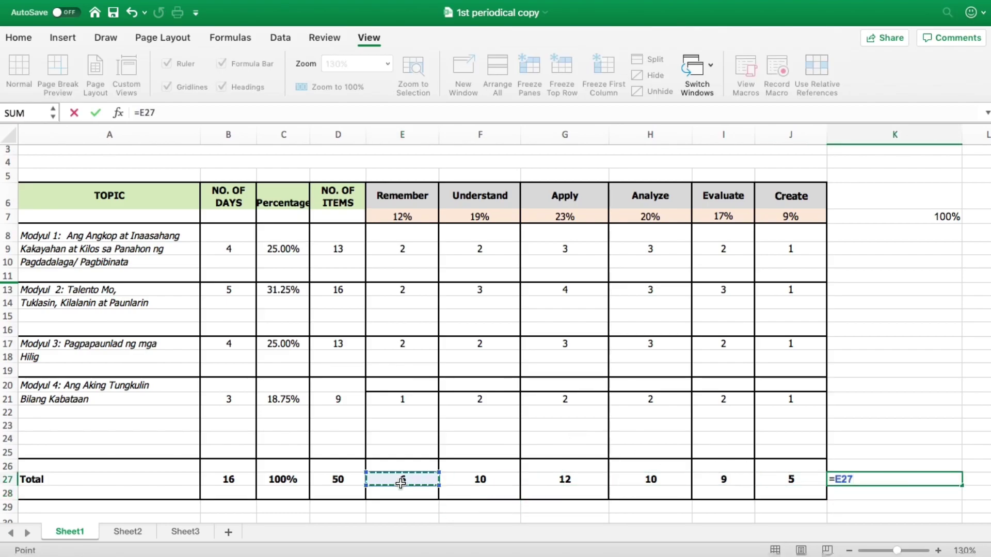
{"action": "type", "text": "+"}
{"action": "left_click", "coordinate": [458, 483]}
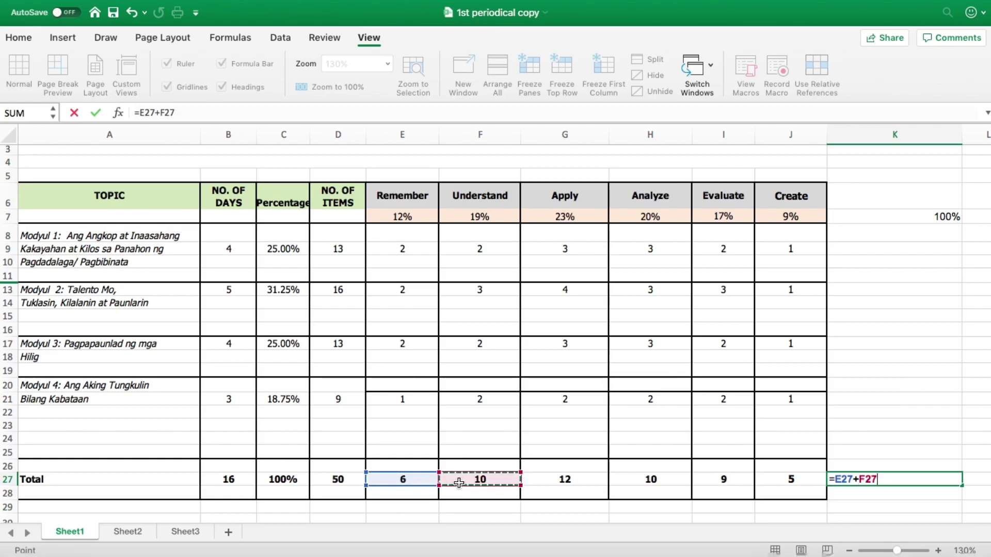
{"action": "left_click", "coordinate": [560, 477]}
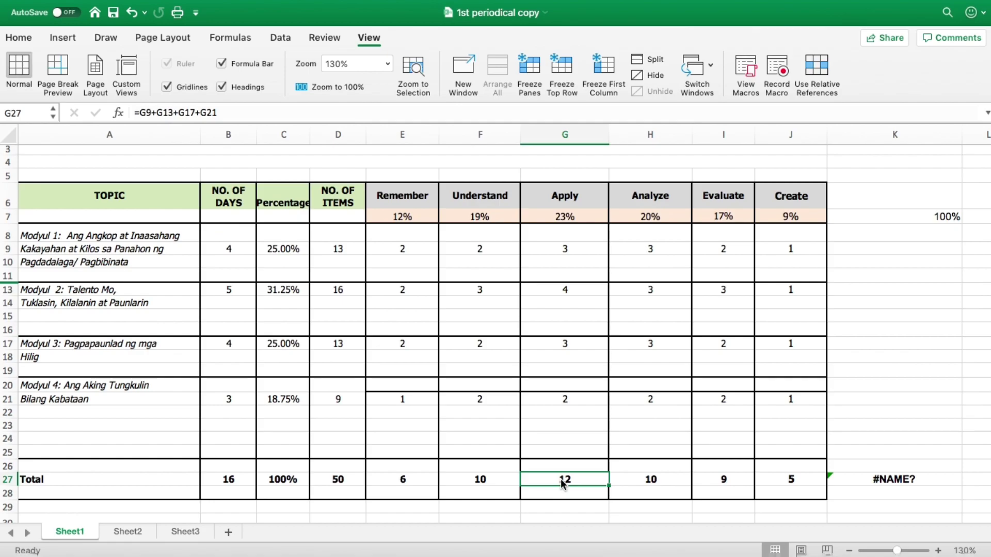
{"action": "left_click", "coordinate": [859, 478]}
{"action": "key", "text": "Delete"}
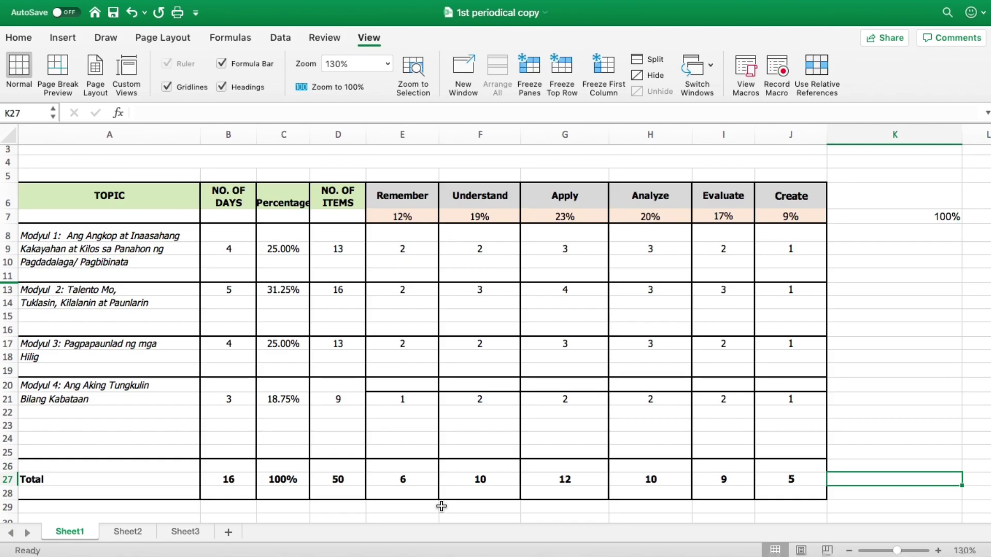
- Add up the totals of all six thinking levels in K27 with the formula =E27+F27+G27+H27+I27+J27
{"action": "type", "text": "="}
{"action": "left_click", "coordinate": [402, 480]}
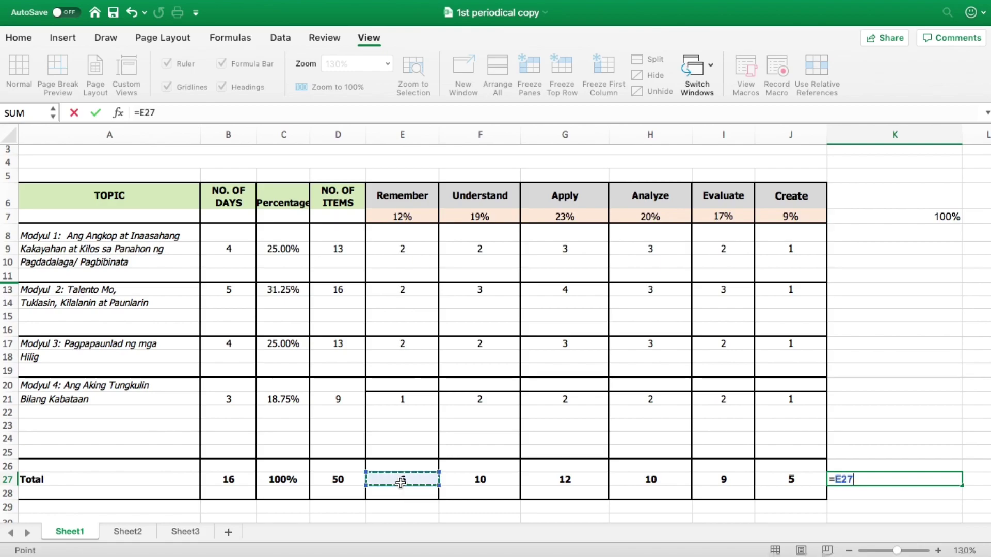
{"action": "type", "text": "+"}
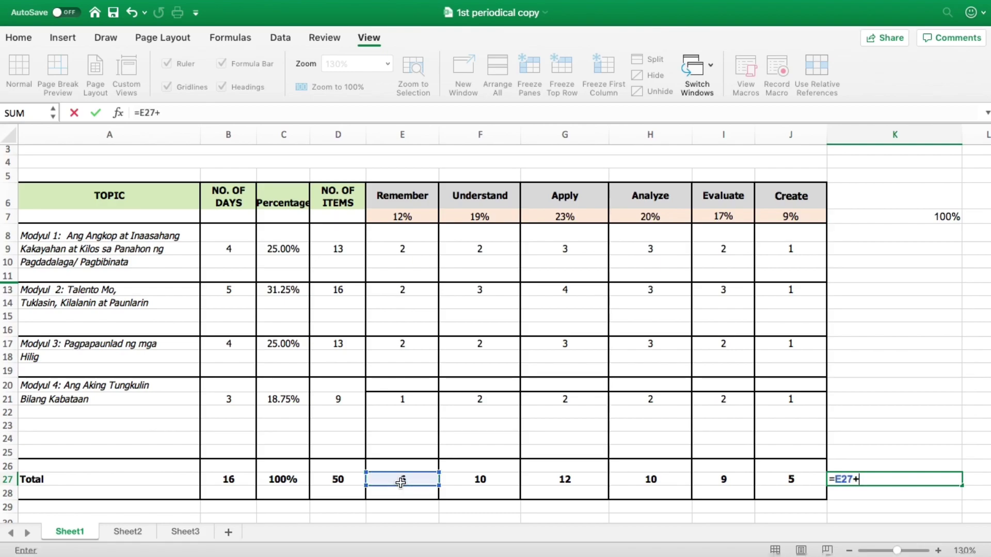
{"action": "left_click", "coordinate": [466, 481]}
{"action": "type", "text": "+"}
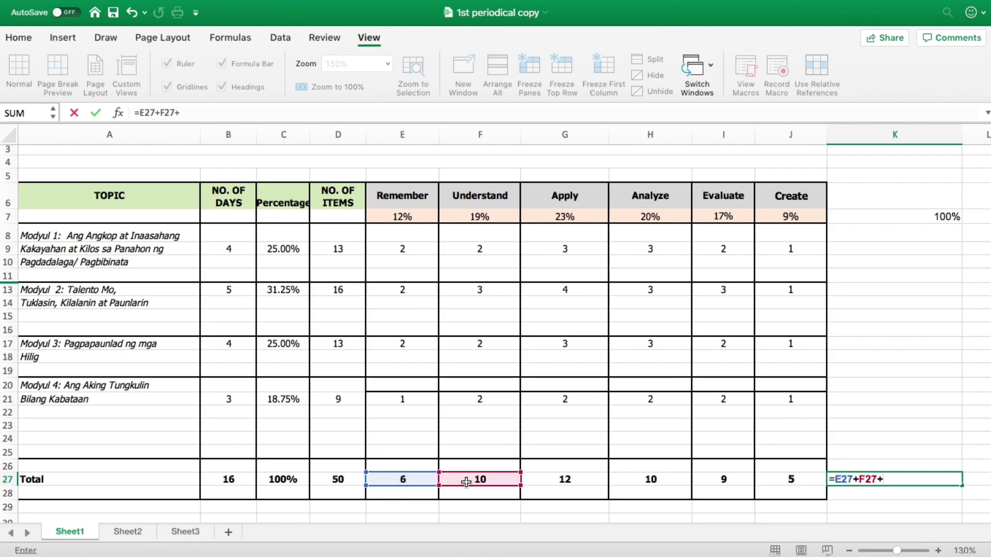
{"action": "left_click", "coordinate": [569, 478]}
{"action": "type", "text": "+"}
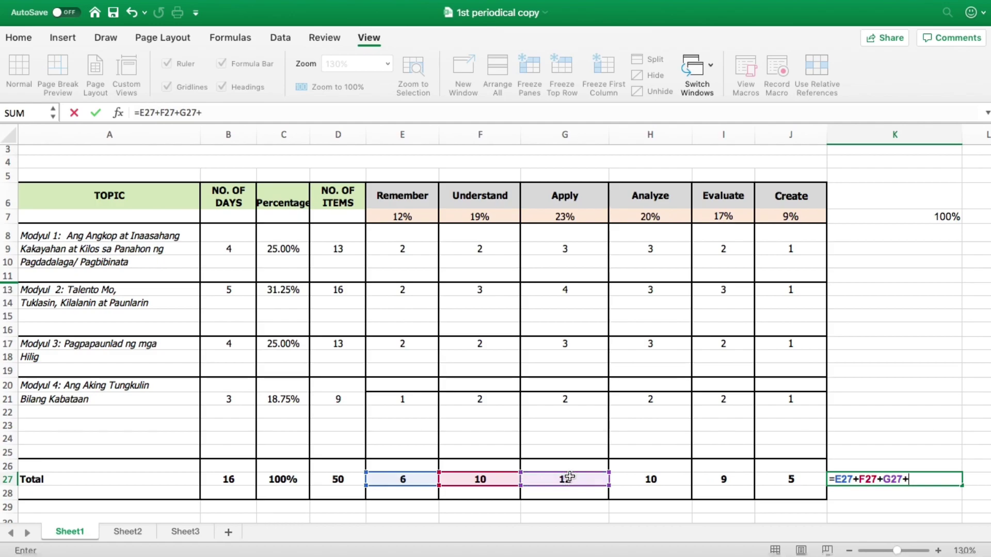
{"action": "left_click", "coordinate": [631, 479]}
{"action": "type", "text": "+"}
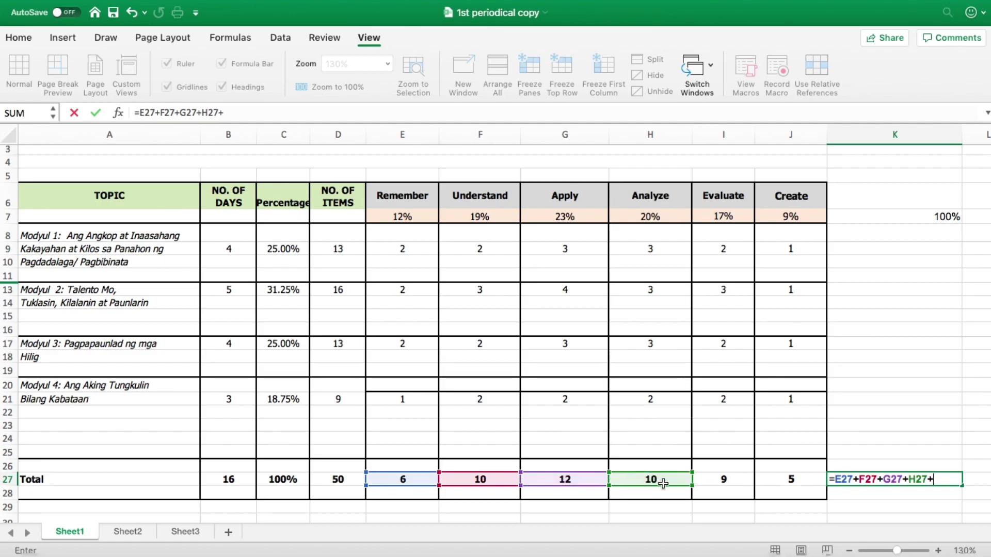
{"action": "left_click", "coordinate": [716, 481]}
{"action": "type", "text": "+"}
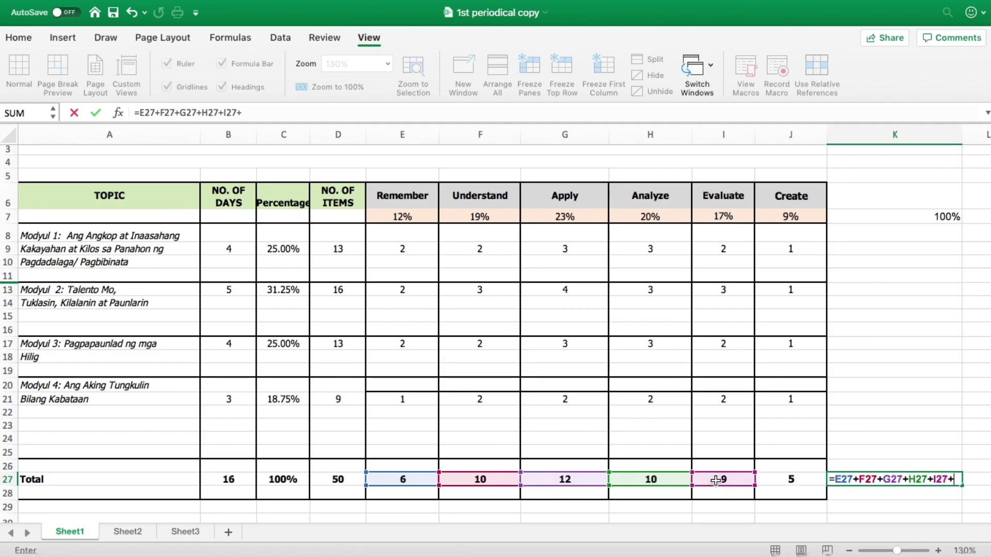
{"action": "left_click", "coordinate": [774, 479]}
{"action": "key", "text": "Return"}
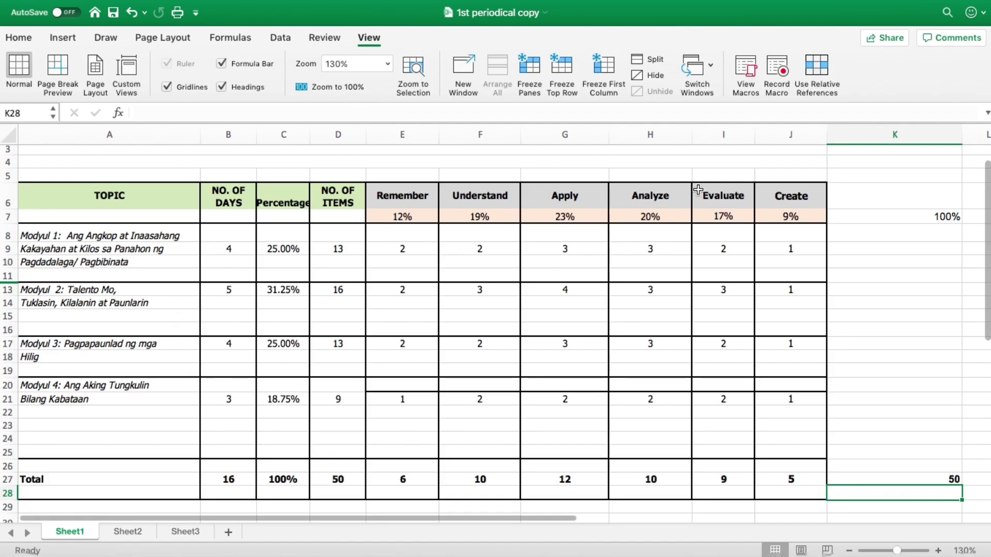
- Enter Modyul 1's item placements "Test I (1,2)" under Remember in E10 and "Test I (3,4)" under Understand in F10
{"action": "left_click", "coordinate": [393, 262]}
{"action": "type", "text": "Test I "}
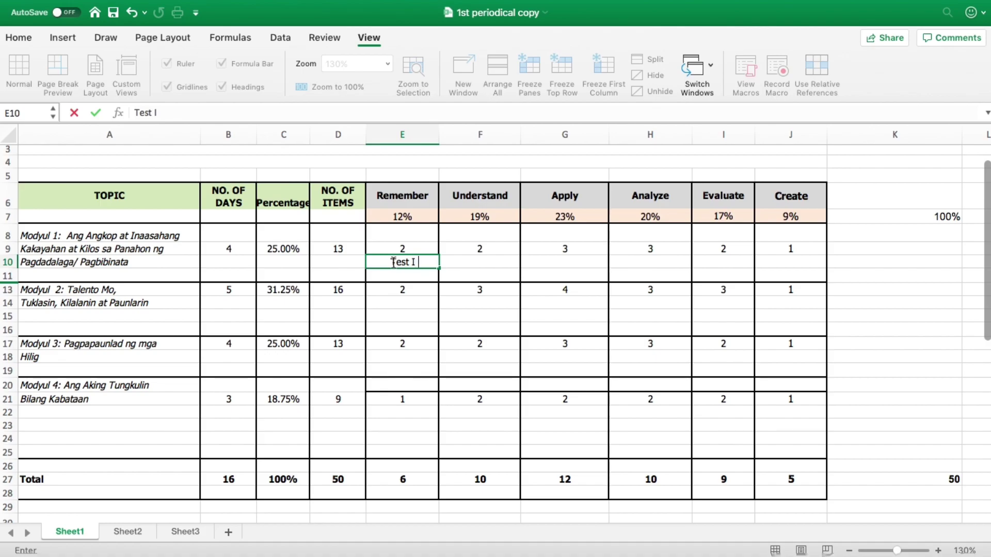
{"action": "type", "text": "(1,2)"}
{"action": "left_click", "coordinate": [468, 264]}
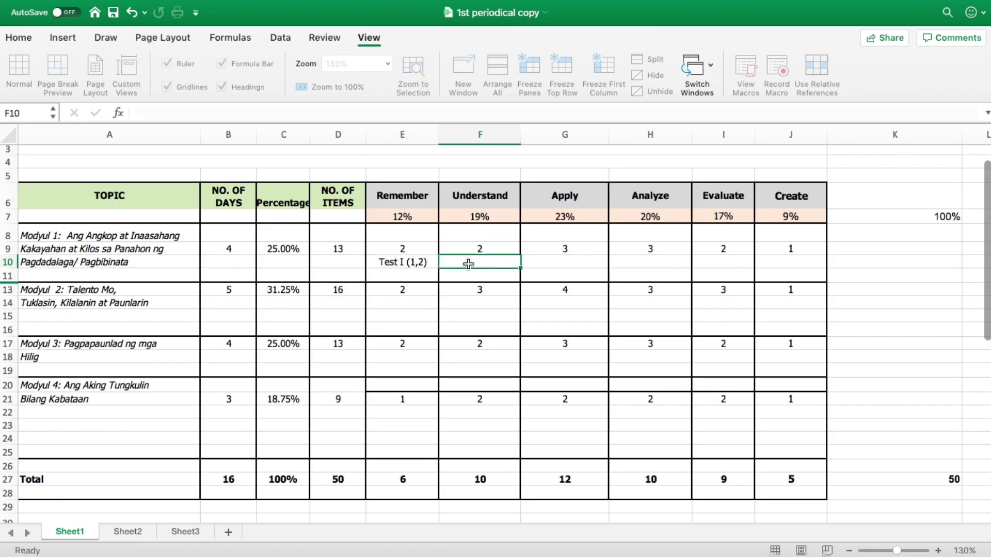
{"action": "type", "text": "Test "}
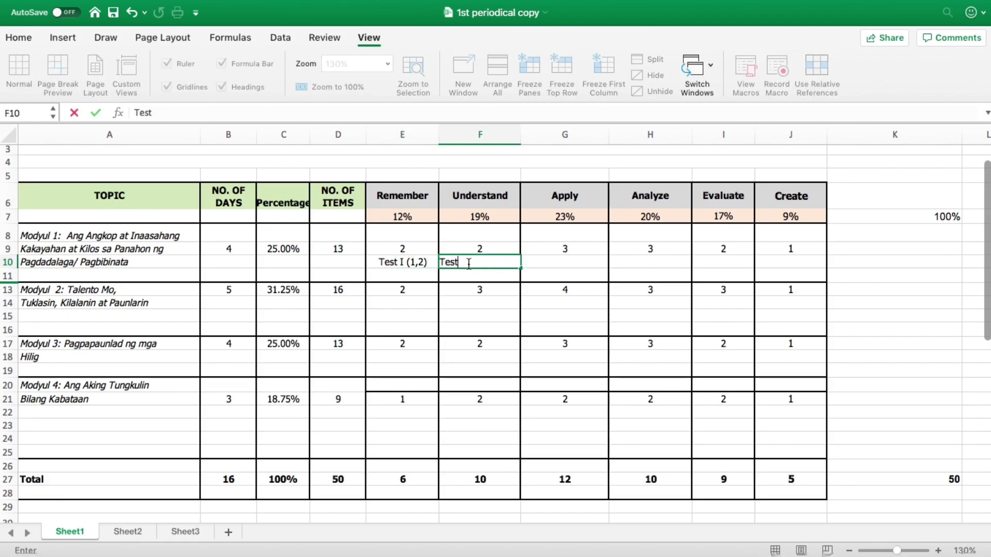
{"action": "type", "text": "I (3,4)"}
- Enter Modyul 1's Apply item placement "Test I (5-7)" in G10
{"action": "left_click", "coordinate": [538, 266]}
{"action": "type", "text": "Test I"}
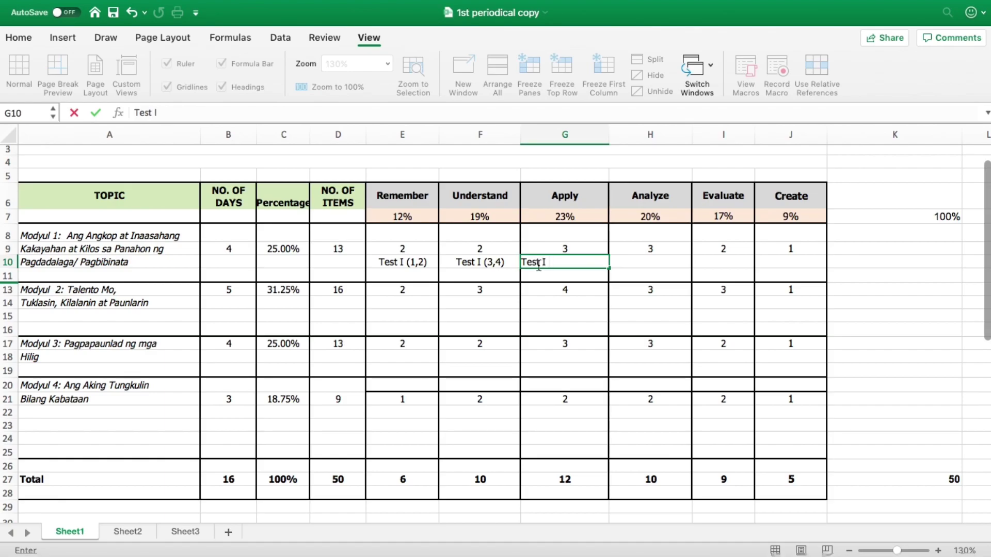
{"action": "type", "text": " (5,"}
{"action": "key", "text": "BackSpace"}
{"action": "type", "text": "-7)"}
- Enter Modyul 1's Analyze item placement "Test I (8-10)" in H10
{"action": "left_click", "coordinate": [650, 263]}
{"action": "type", "text": "(t"}
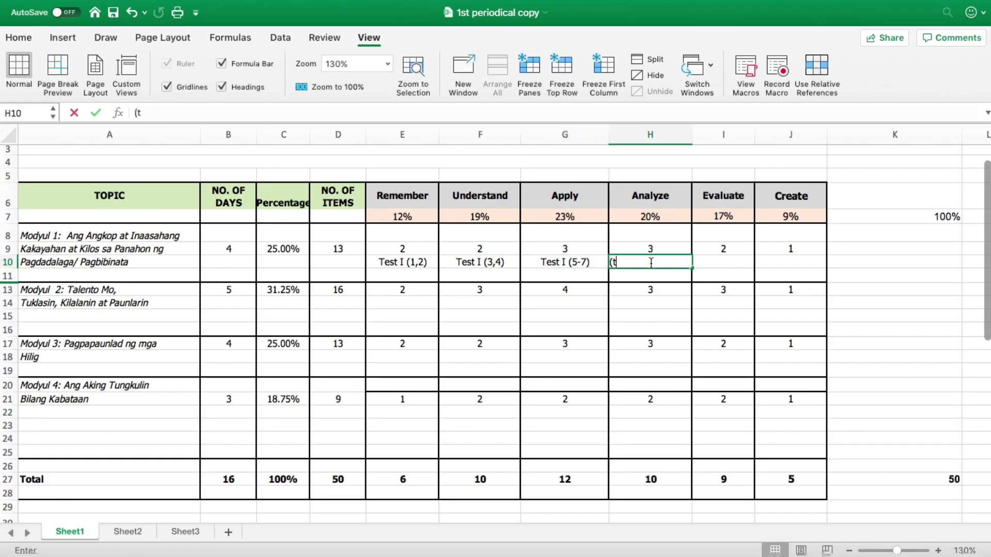
{"action": "type", "text": "est I"}
{"action": "key", "text": "BackSpace"}
{"action": "type", "text": "I"}
{"action": "type", "text": "1"}
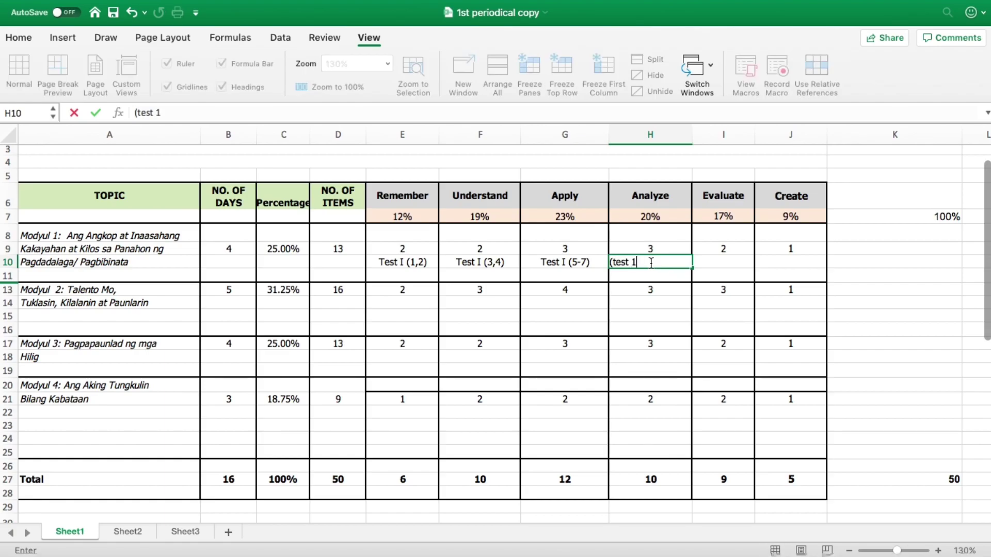
{"action": "key", "text": "BackSpace"}
{"action": "key", "text": "BackSpace"}
{"action": "key", "text": "BackSpace"}
{"action": "key", "text": "BackSpace"}
{"action": "key", "text": "BackSpace"}
{"action": "key", "text": "BackSpace"}
{"action": "key", "text": "BackSpace"}
{"action": "type", "text": "Test I (8-10)"}
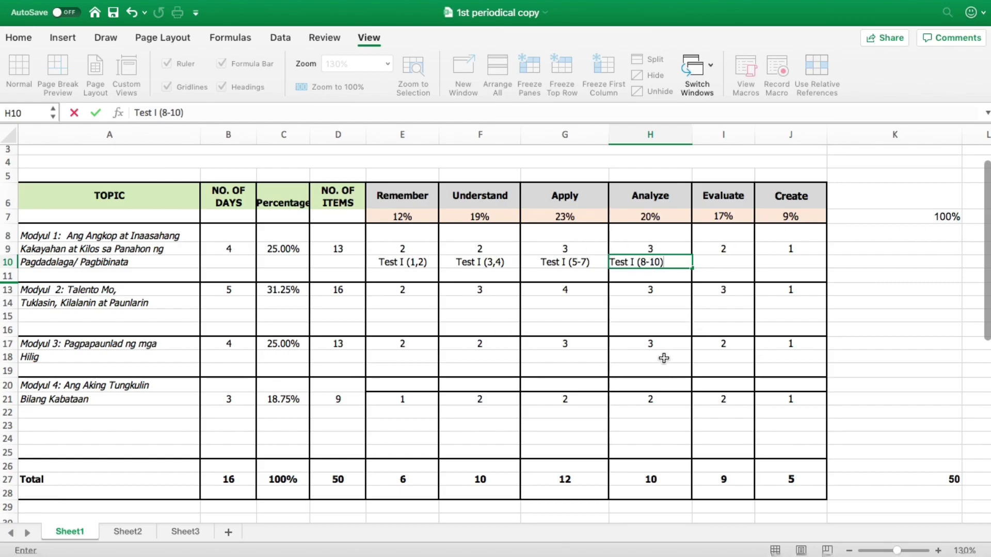